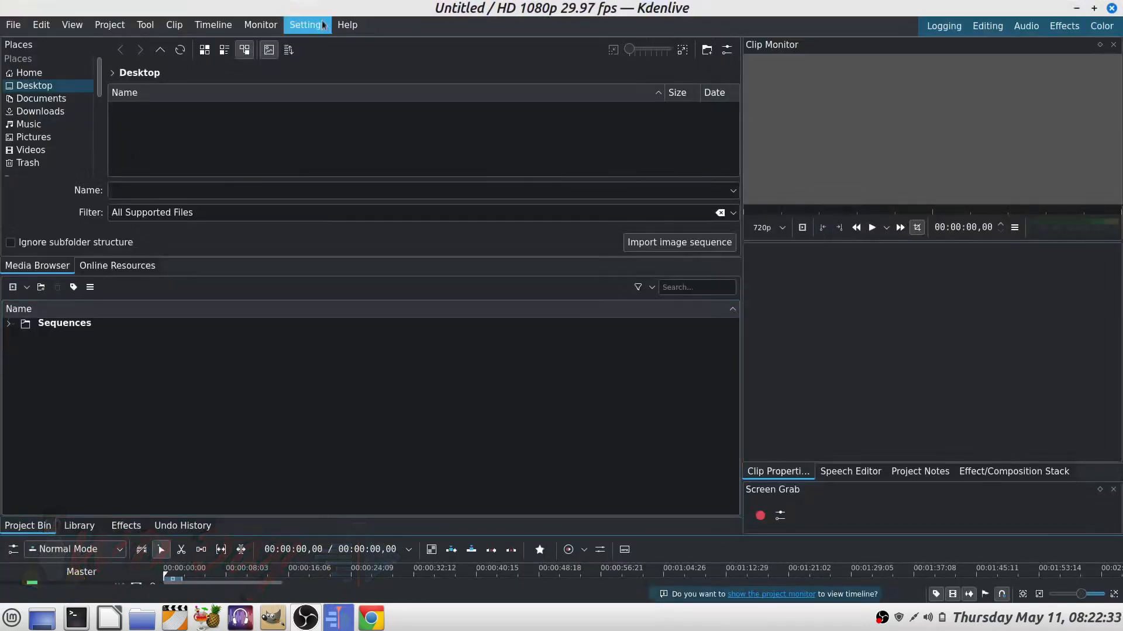
Step: Open the About Kdenlive dialog to check the version, then close it
left_click(347, 24)
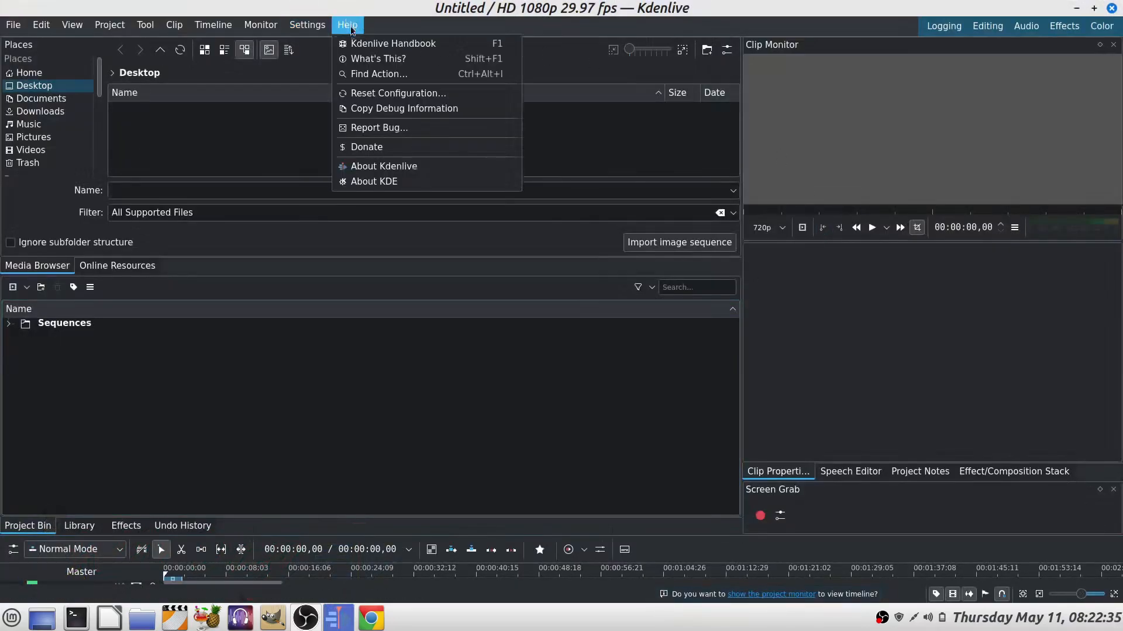
left_click(399, 169)
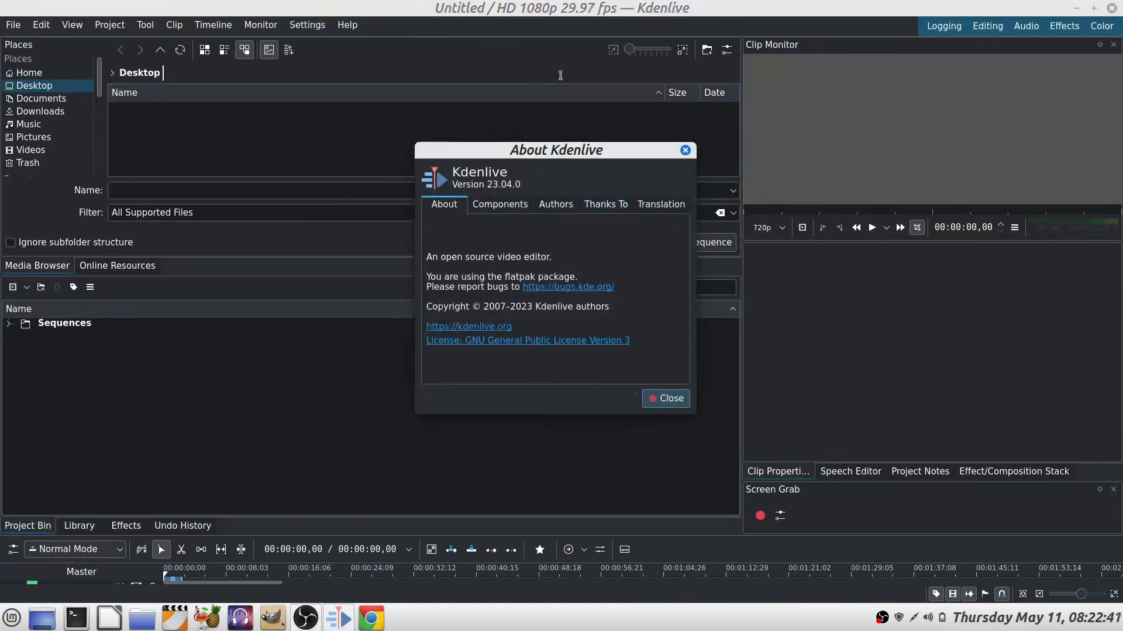
left_click(670, 398)
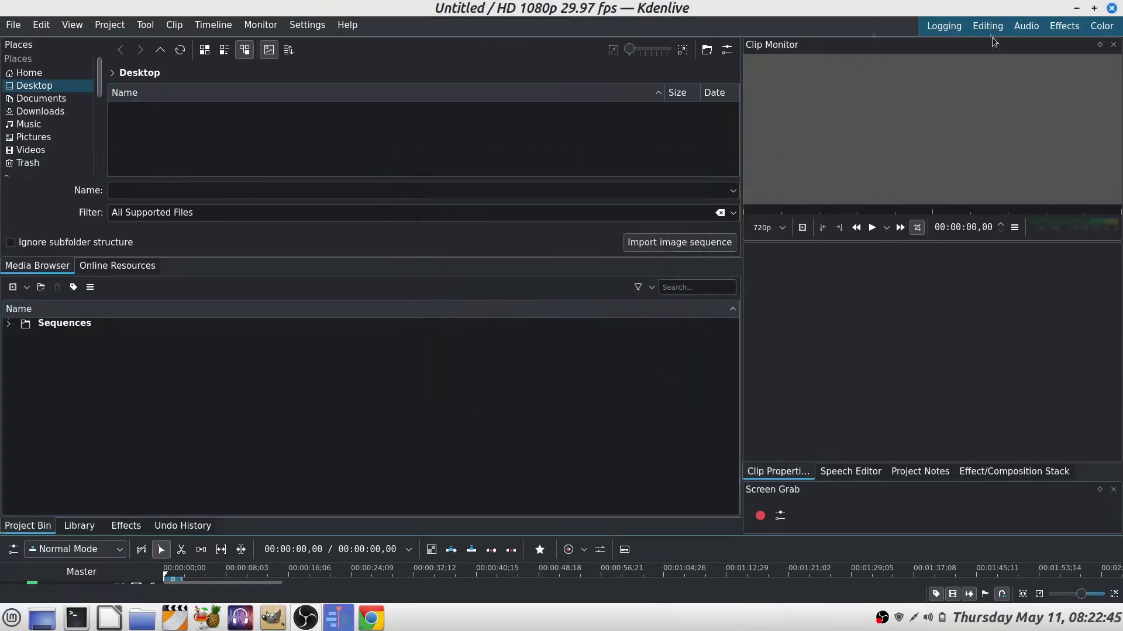
Step: Switch through the Logging, Editing, Audio, Effects and Color workspace layouts
left_click(944, 26)
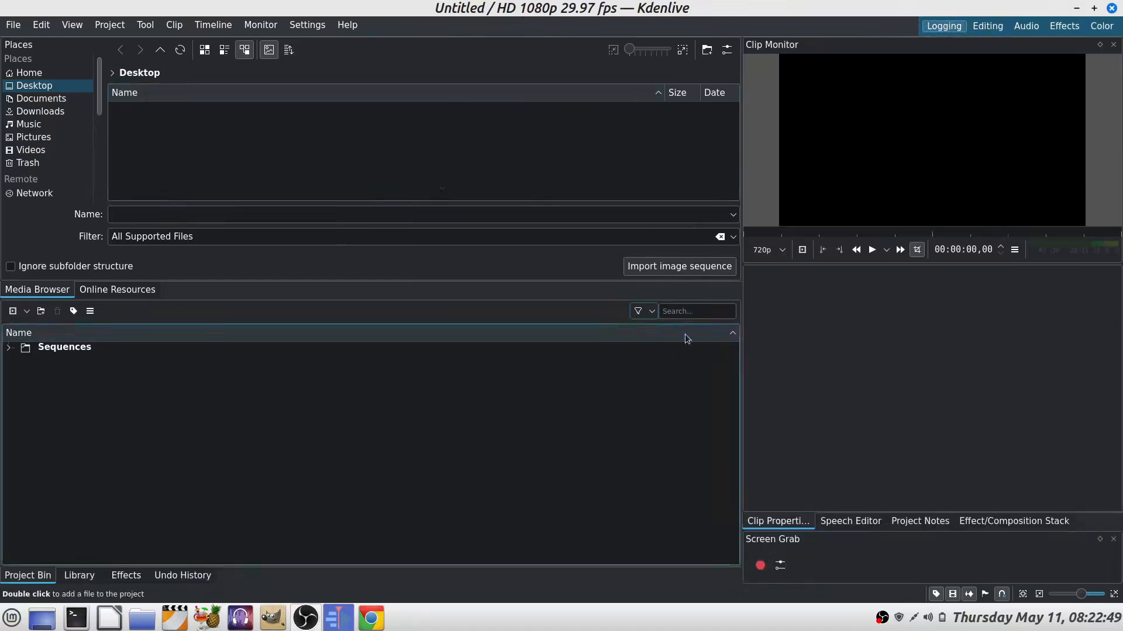
left_click(985, 25)
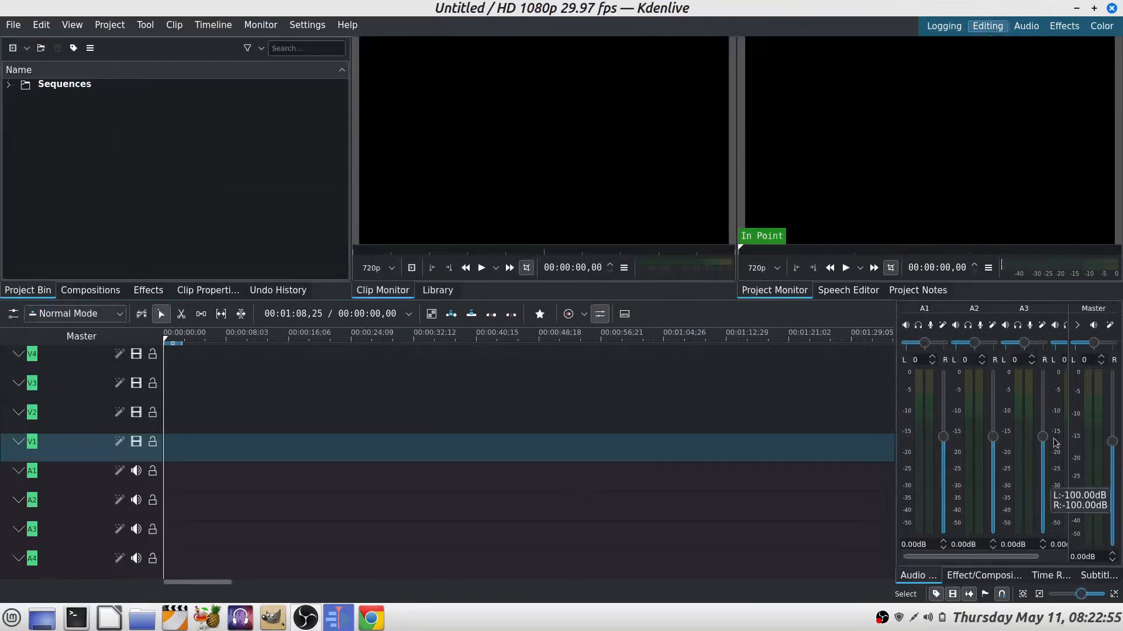
left_click(1028, 27)
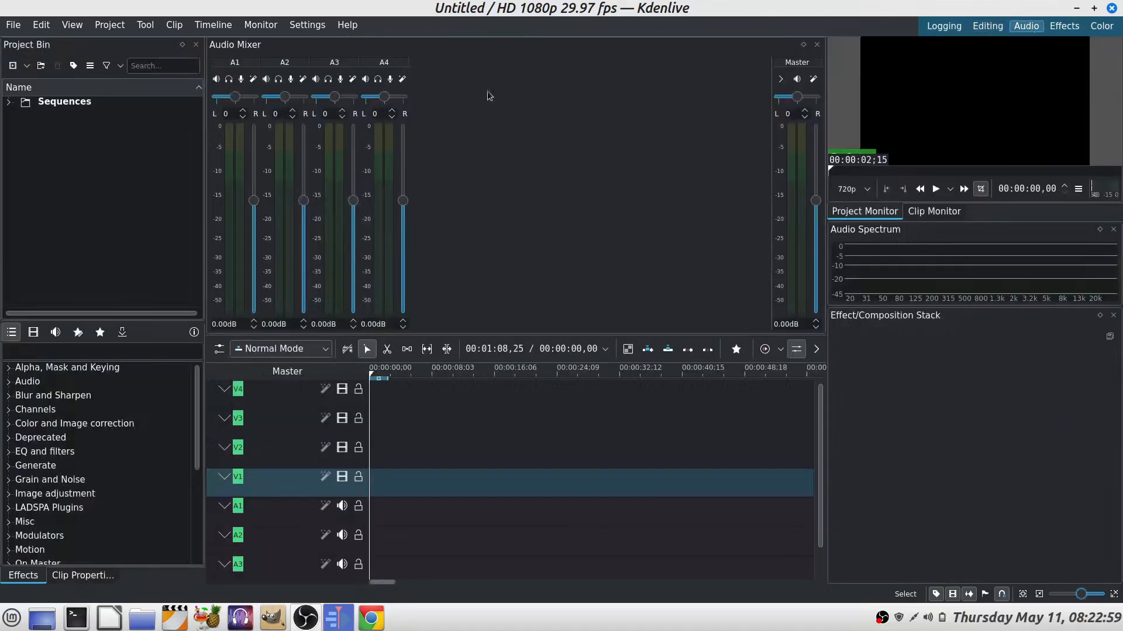
left_click(1064, 27)
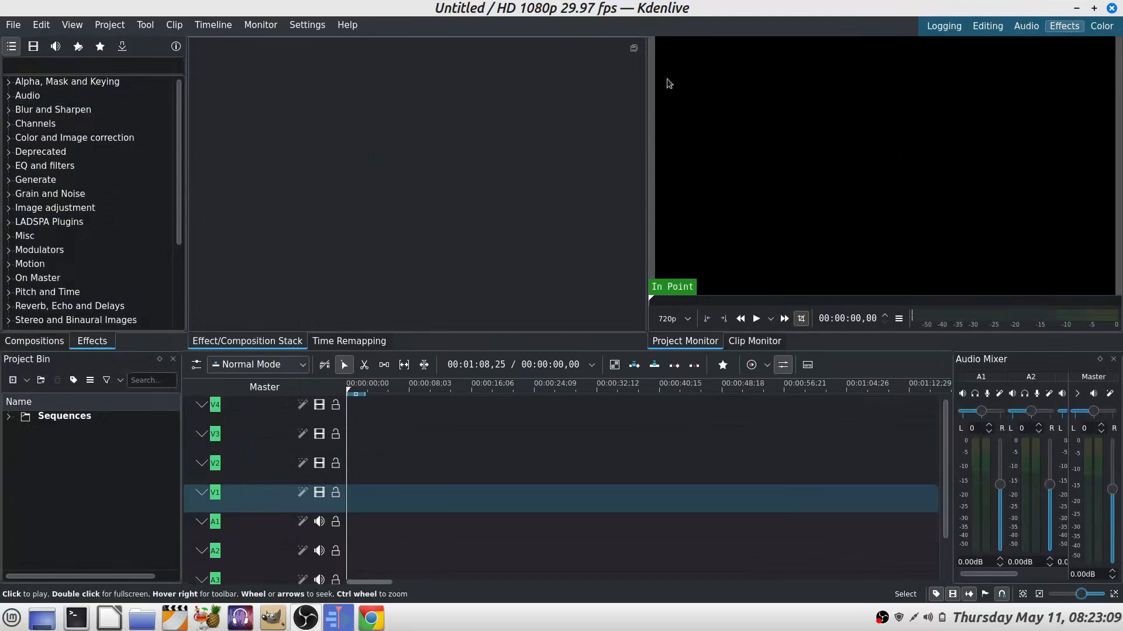
left_click(1102, 26)
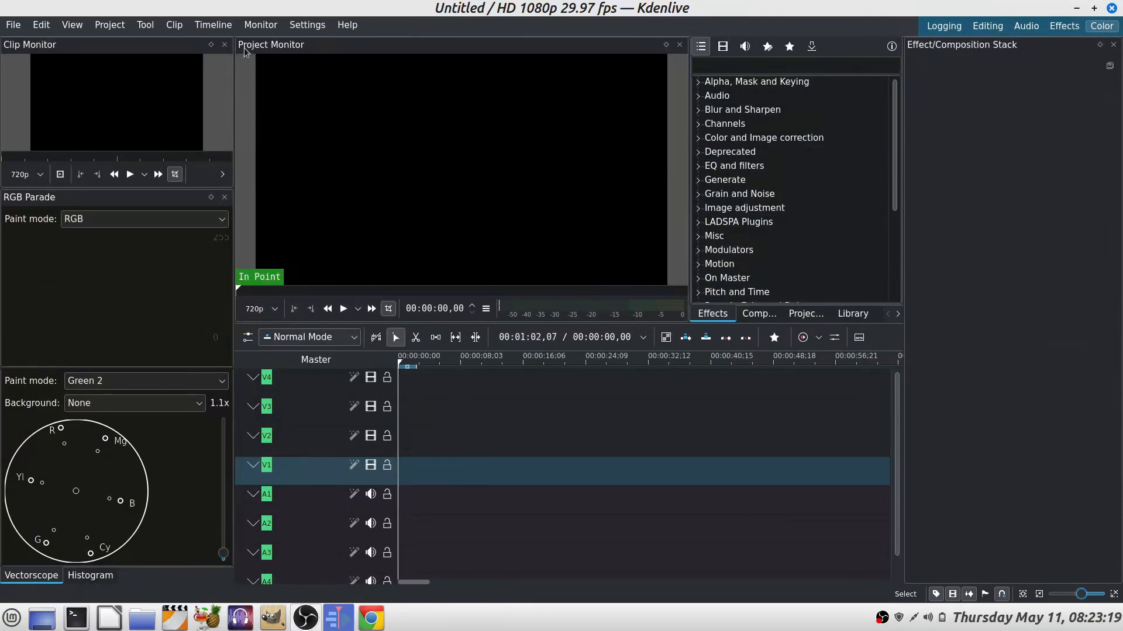
Step: Load the saved layout "Layout 9: latest 22_12"
left_click_drag(596, 44, 508, 48)
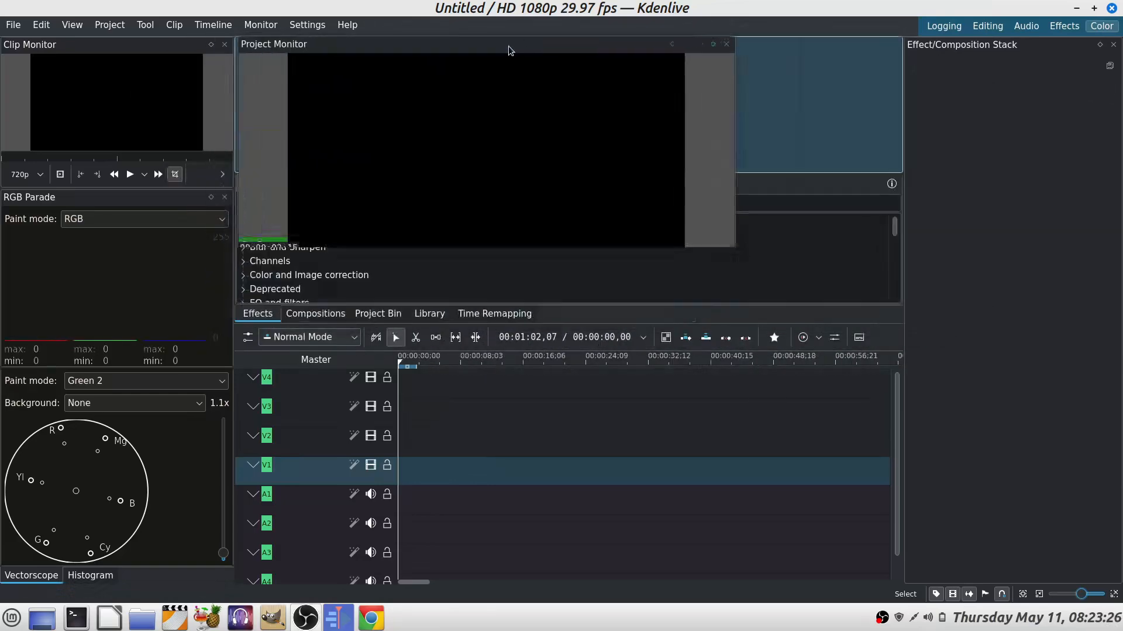
left_click(73, 26)
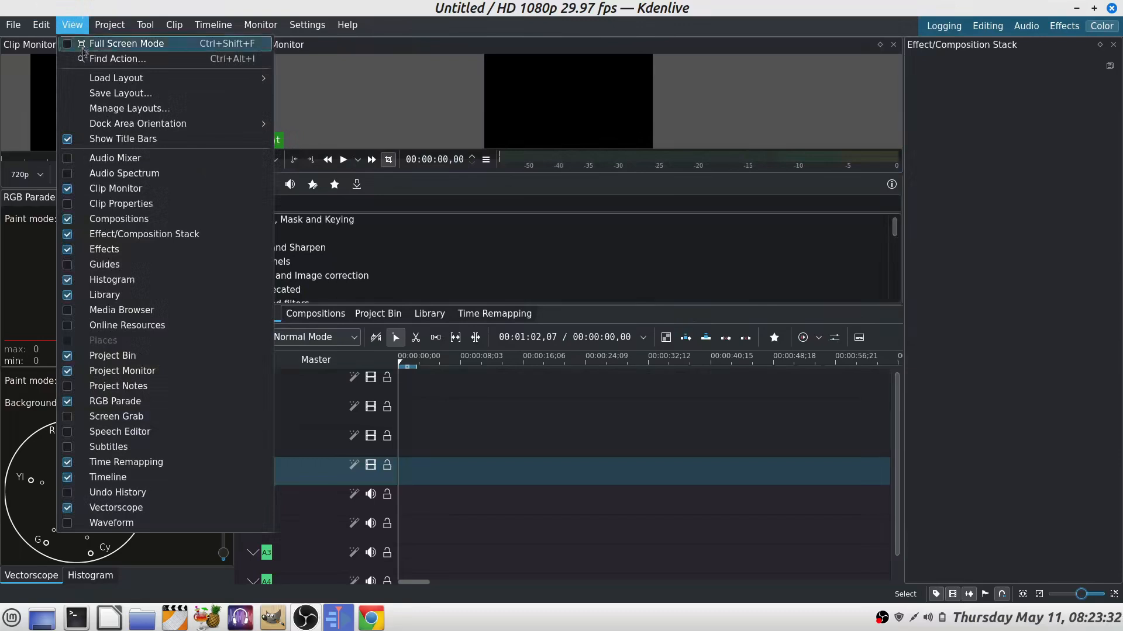
mouse_move(132, 76)
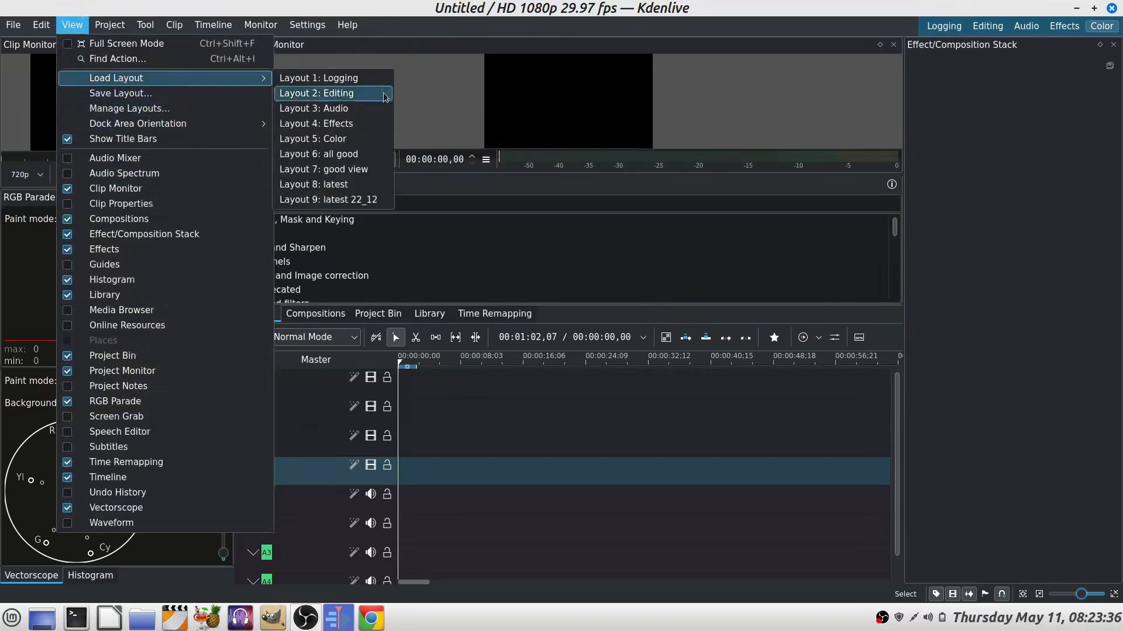
left_click(359, 201)
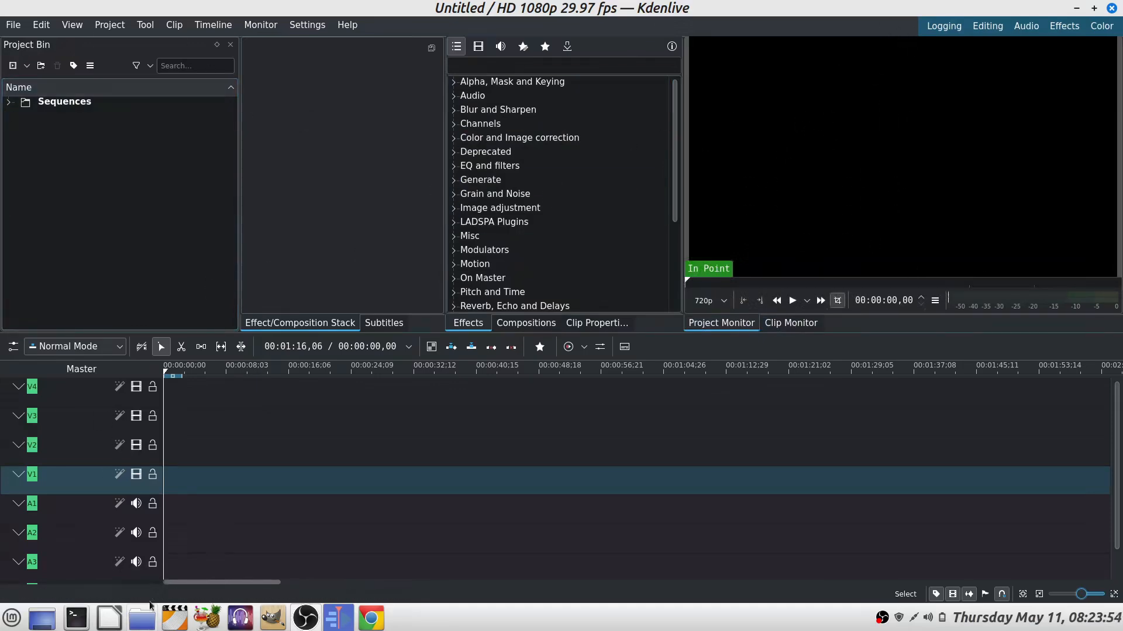
Step: Import MVI_1598.MP4 and MVI_1599.MP4 from Videos/M50 mp4/2023/2023_04_05 into the project bin using the file manager
left_click(151, 623)
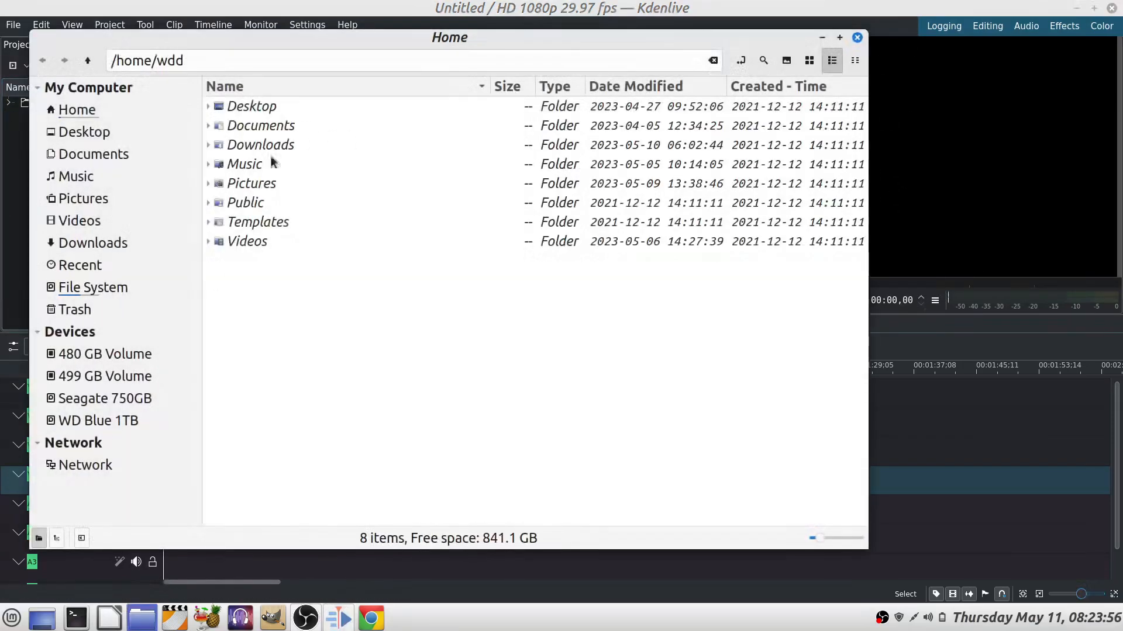
double_click(239, 240)
double_click(252, 186)
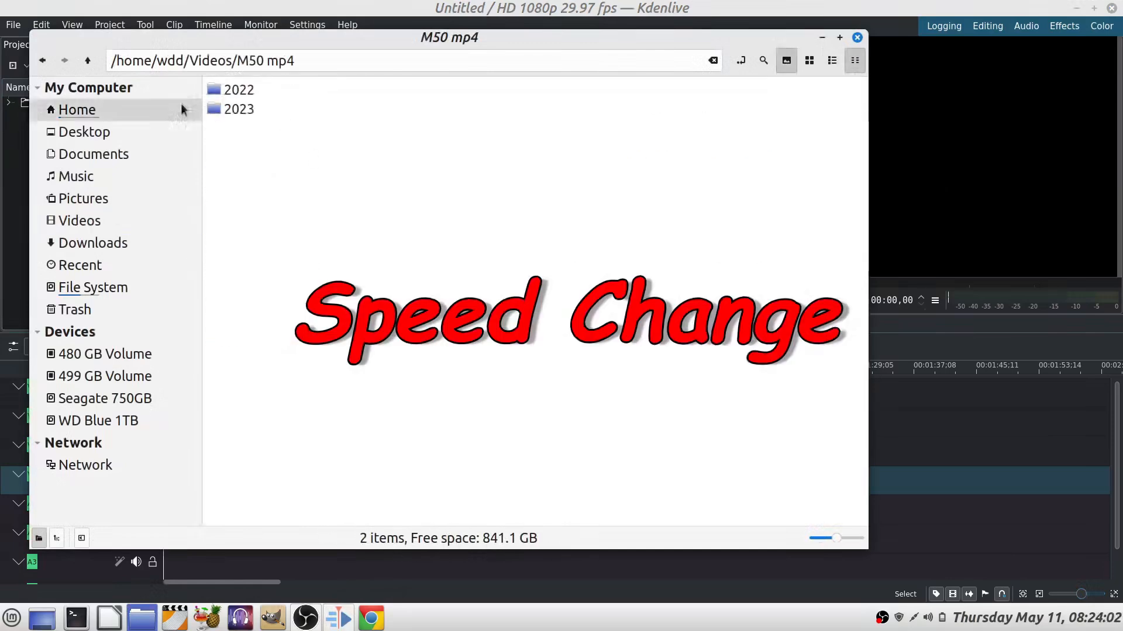
double_click(236, 108)
double_click(263, 281)
left_click_drag(583, 47, 738, 49)
left_click_drag(470, 114, 57, 219)
left_click_drag(543, 114, 50, 241)
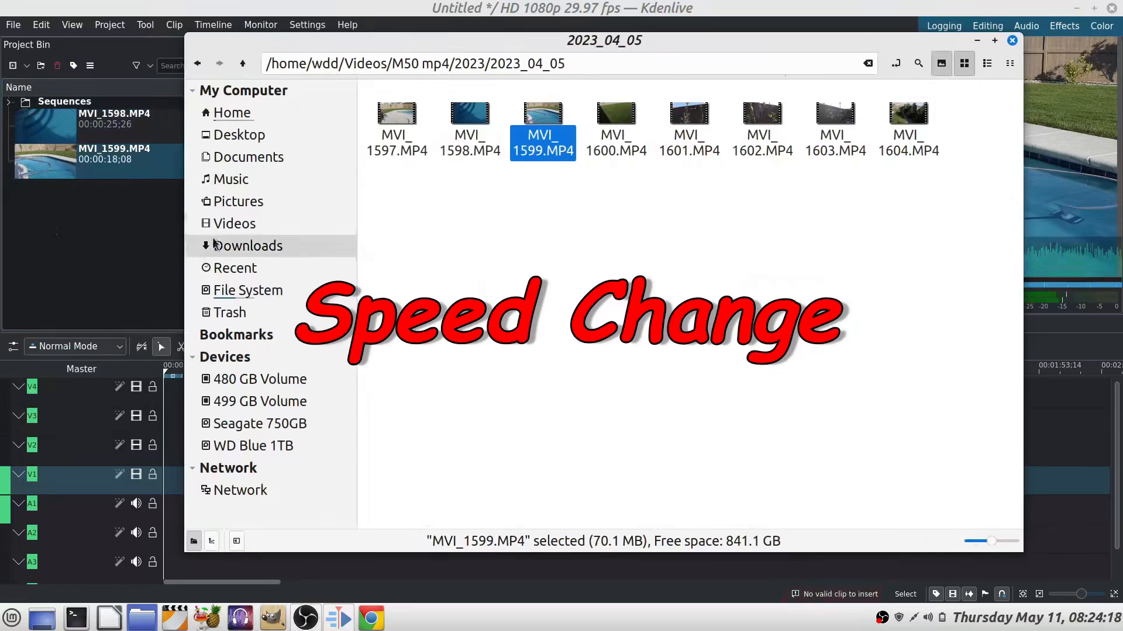
Step: Add Mountain - 34608.mp4 from the Free Video folder and place it at the start of track V1
left_click(234, 224)
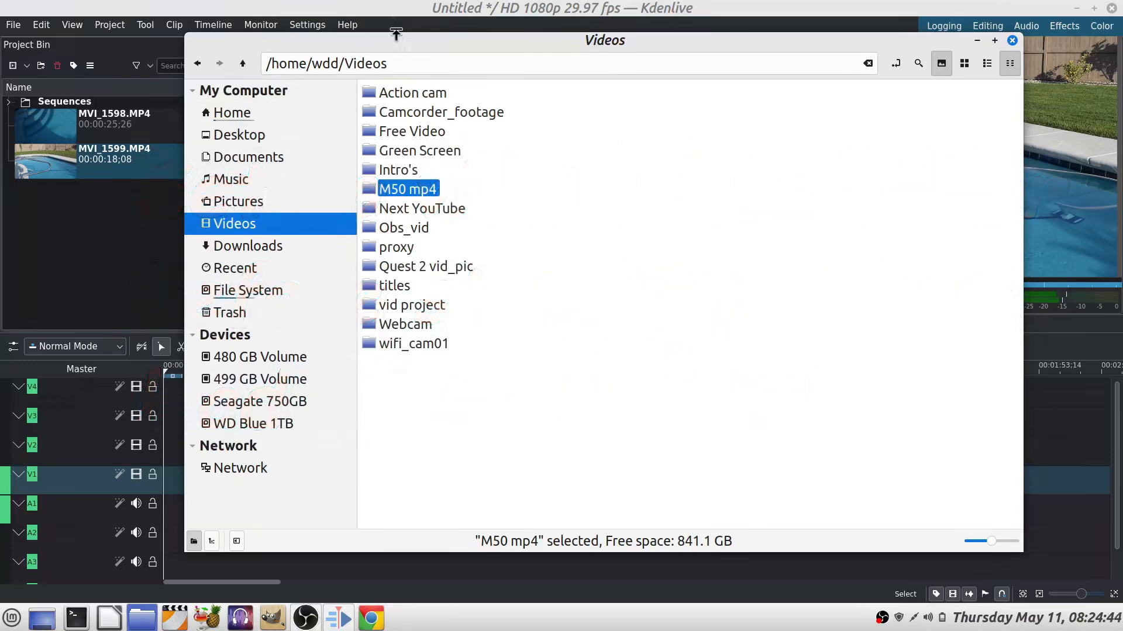
double_click(369, 131)
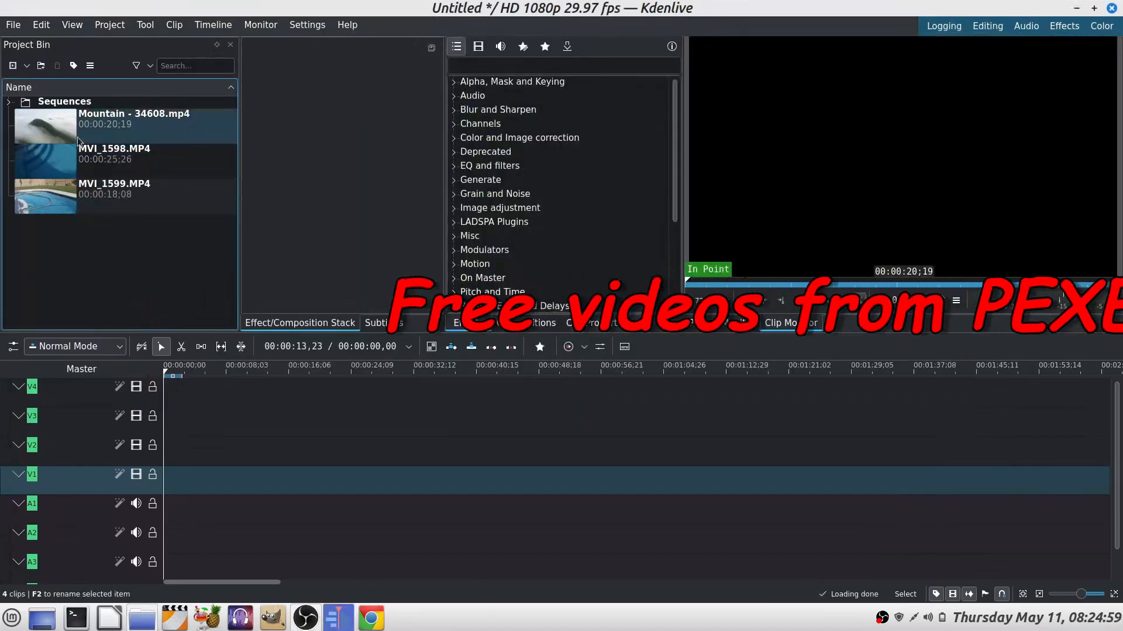
left_click_drag(64, 130, 166, 491)
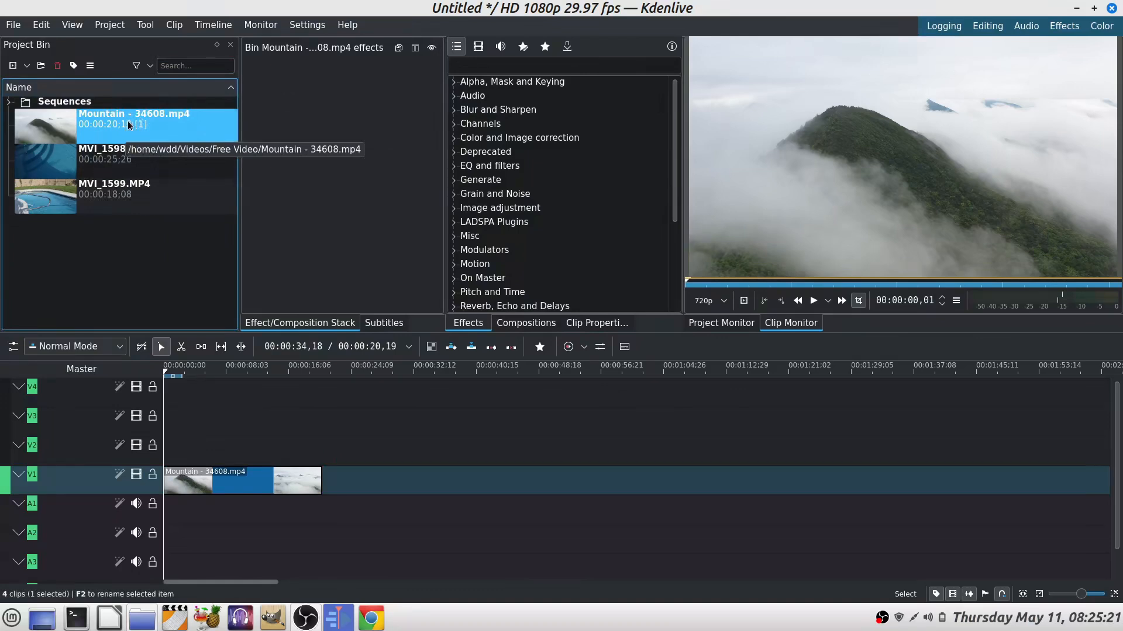
Step: Inspect the Mountain clip in the bin and play it in the clip monitor
left_click(228, 482)
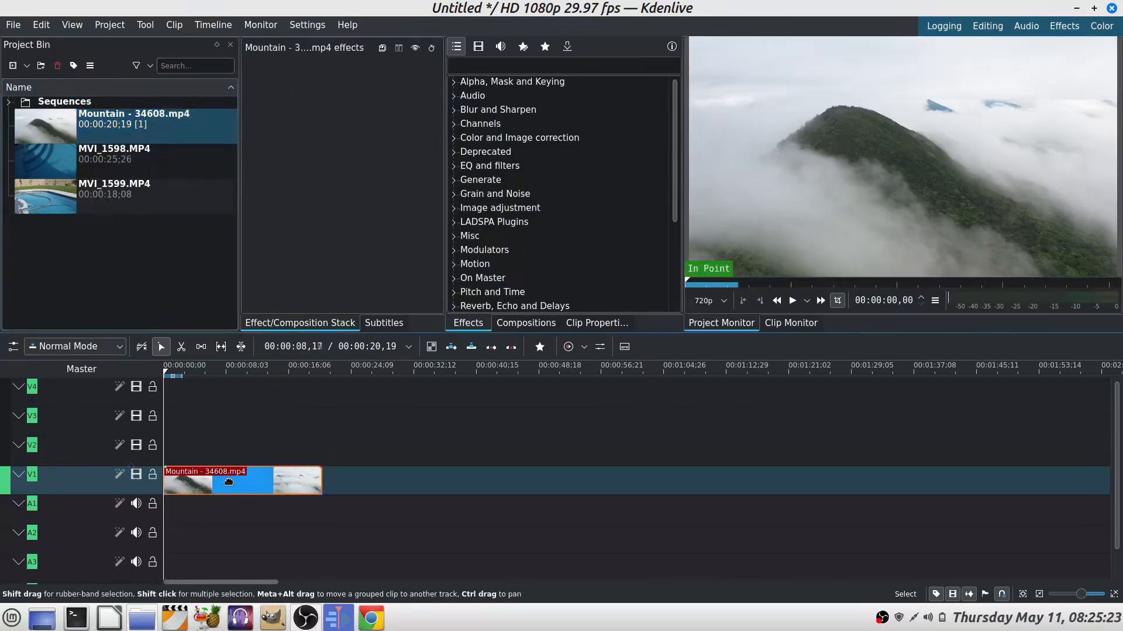
left_click(120, 125)
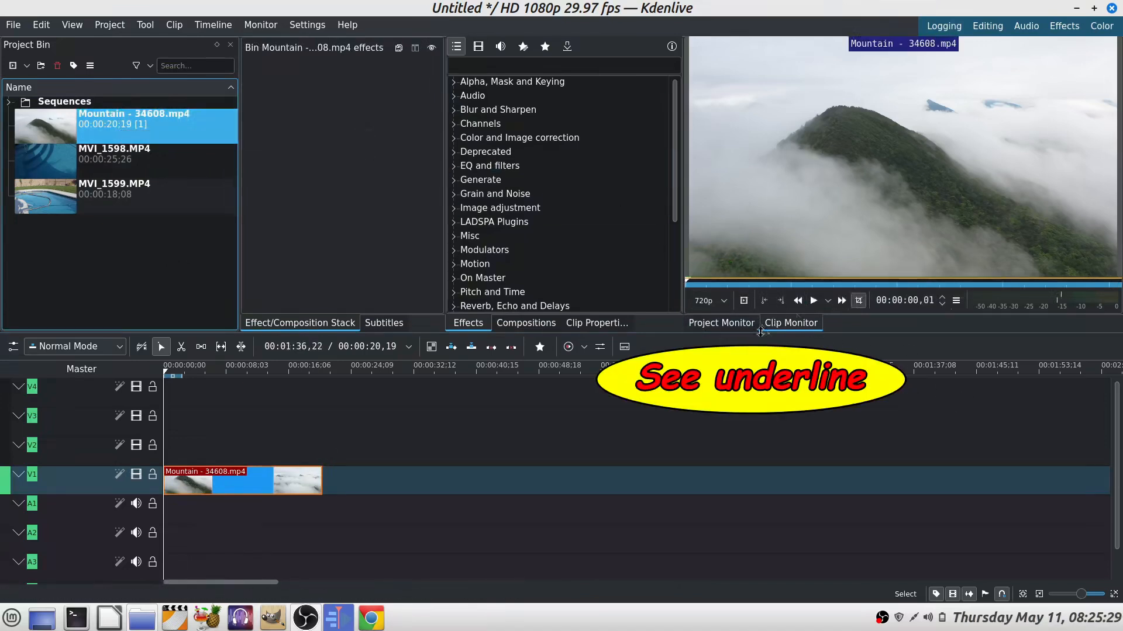
right_click(194, 130)
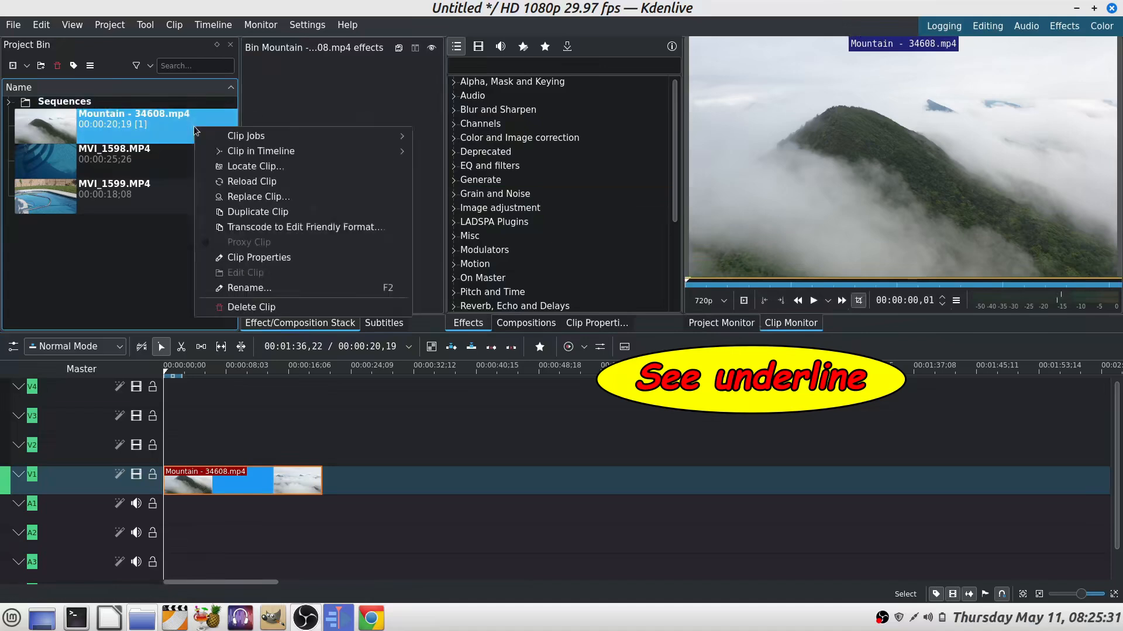
left_click(175, 124)
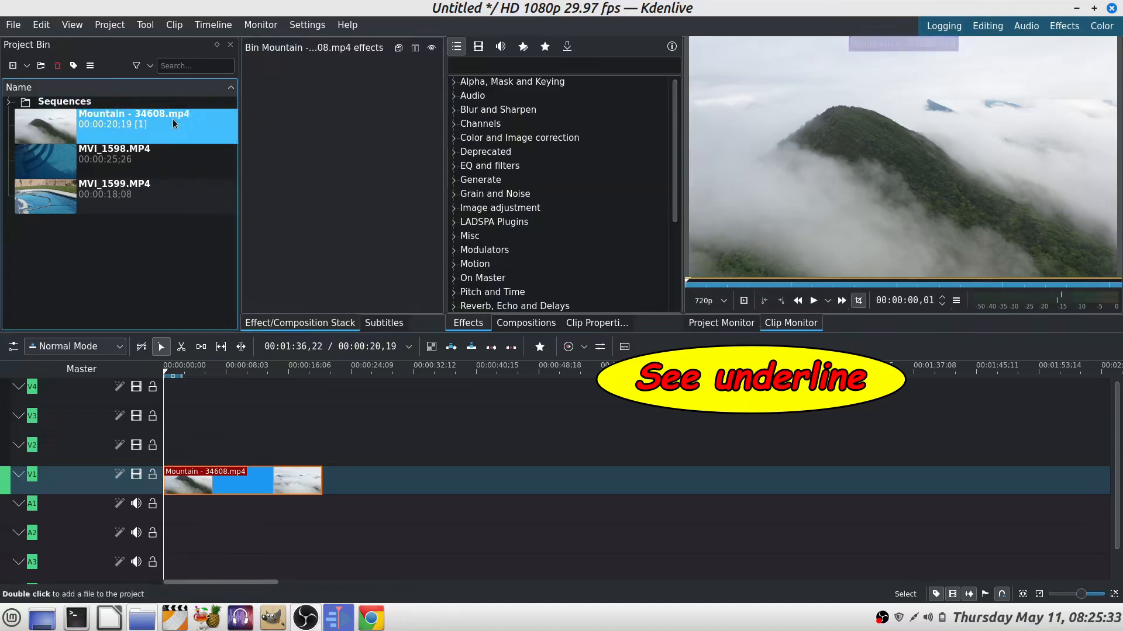
left_click(813, 300)
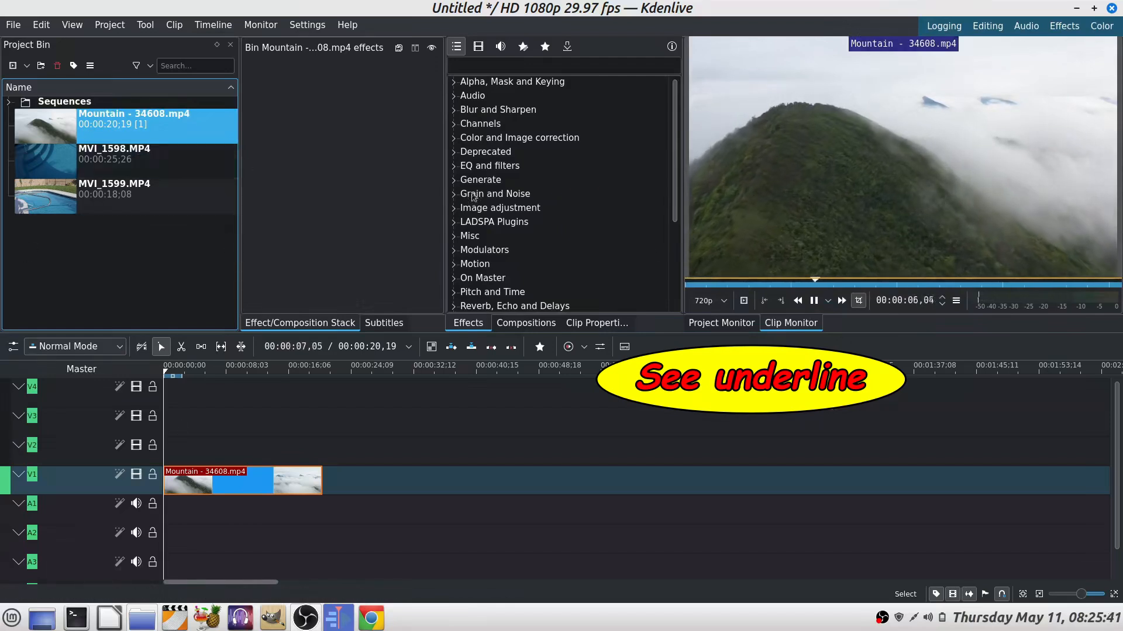
left_click(814, 302)
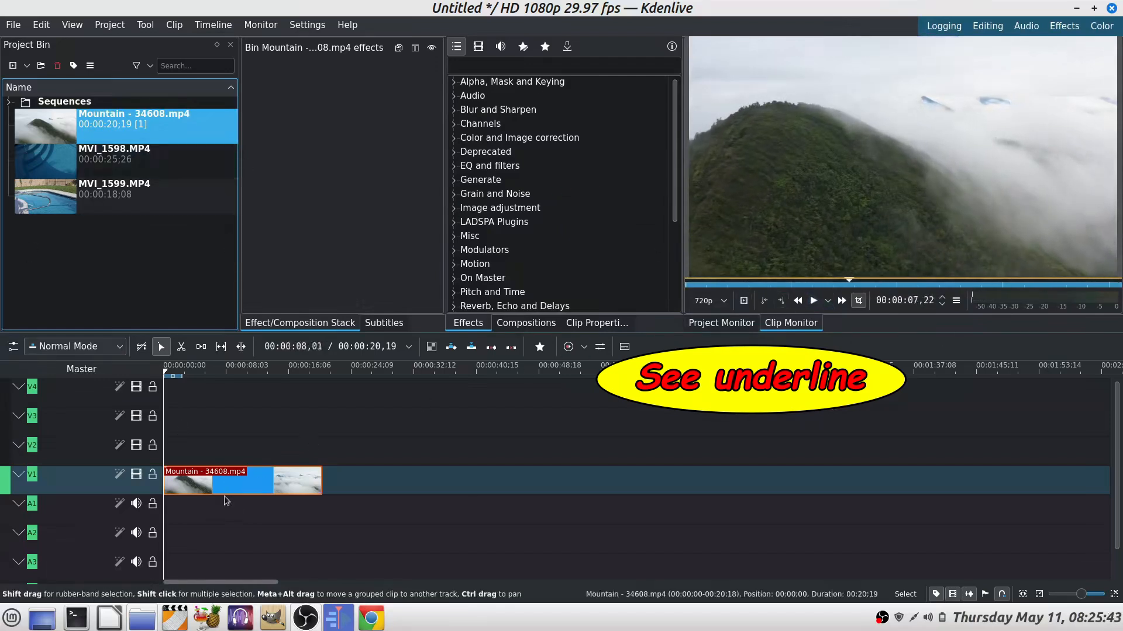
Step: Play the timeline from the start in the project monitor and stop playback
left_click(231, 482)
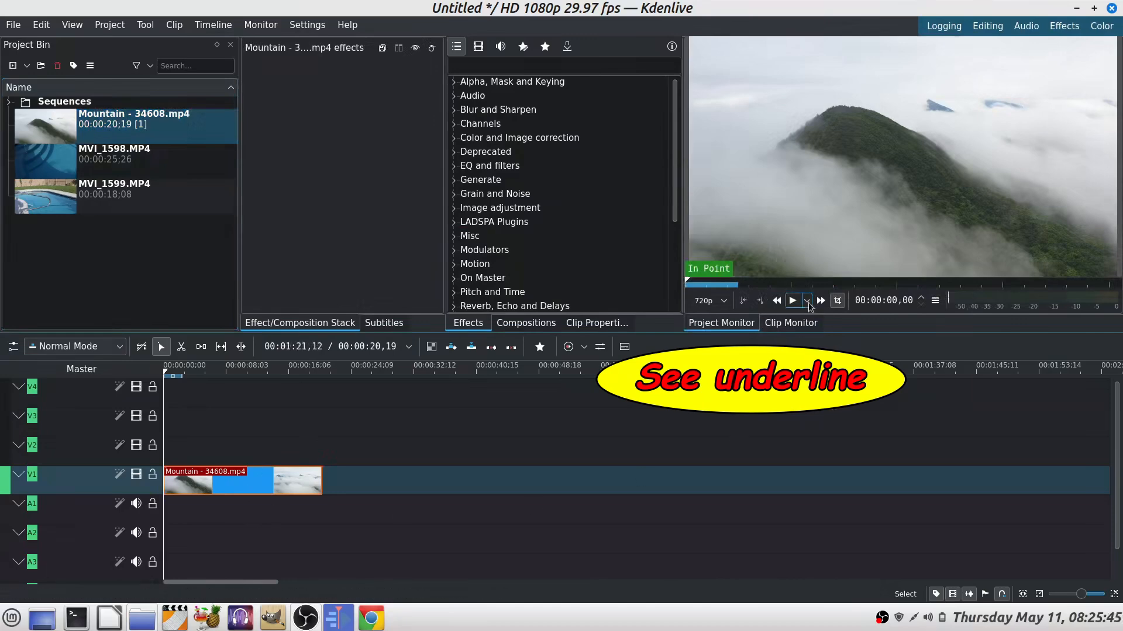
left_click(792, 301)
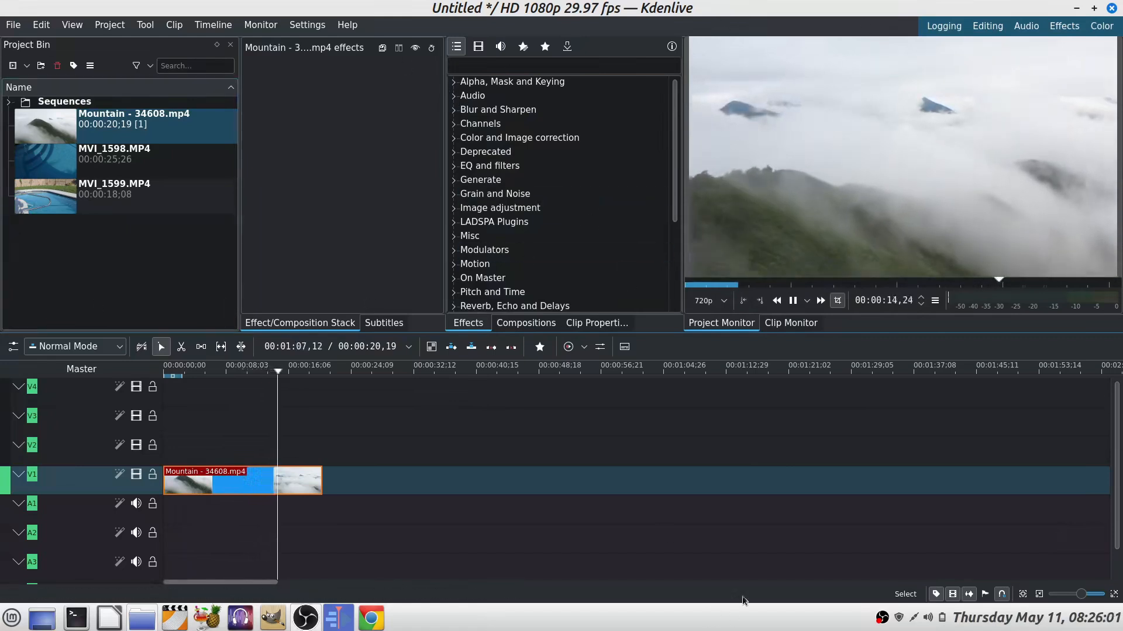
key("space")
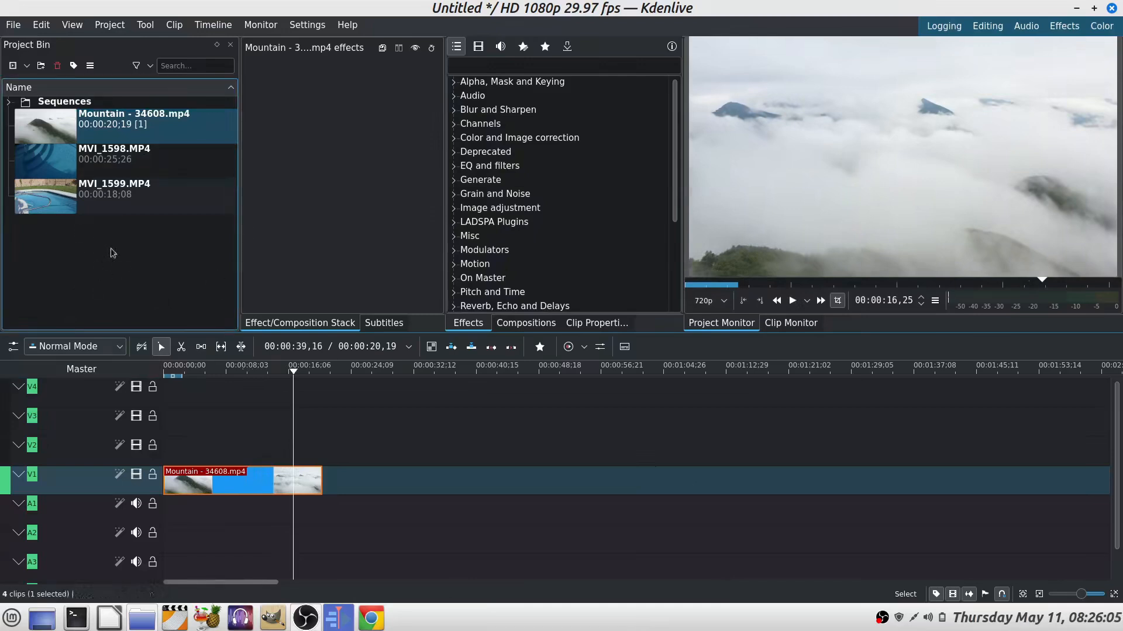
Step: Place MVI_1598.MP4 and then MVI_1599.MP4 on track V1 after the Mountain clip
left_click_drag(68, 159, 321, 486)
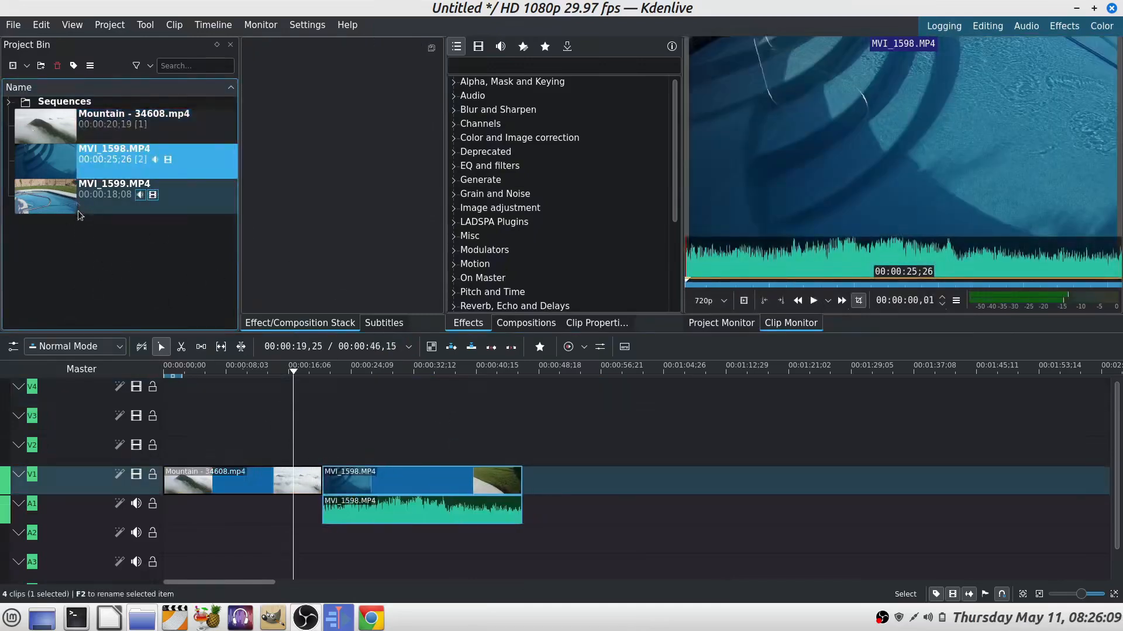
left_click_drag(105, 193, 508, 486)
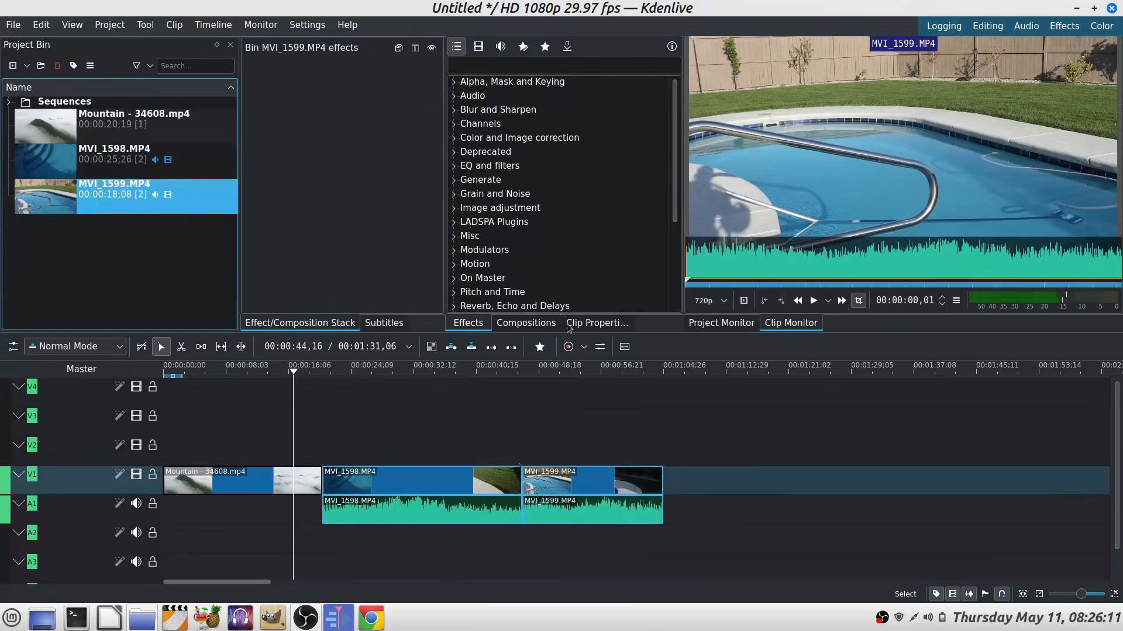
Step: Apply the Transform effect from the favourite effects to the MVI_1598 clip
left_click(418, 489)
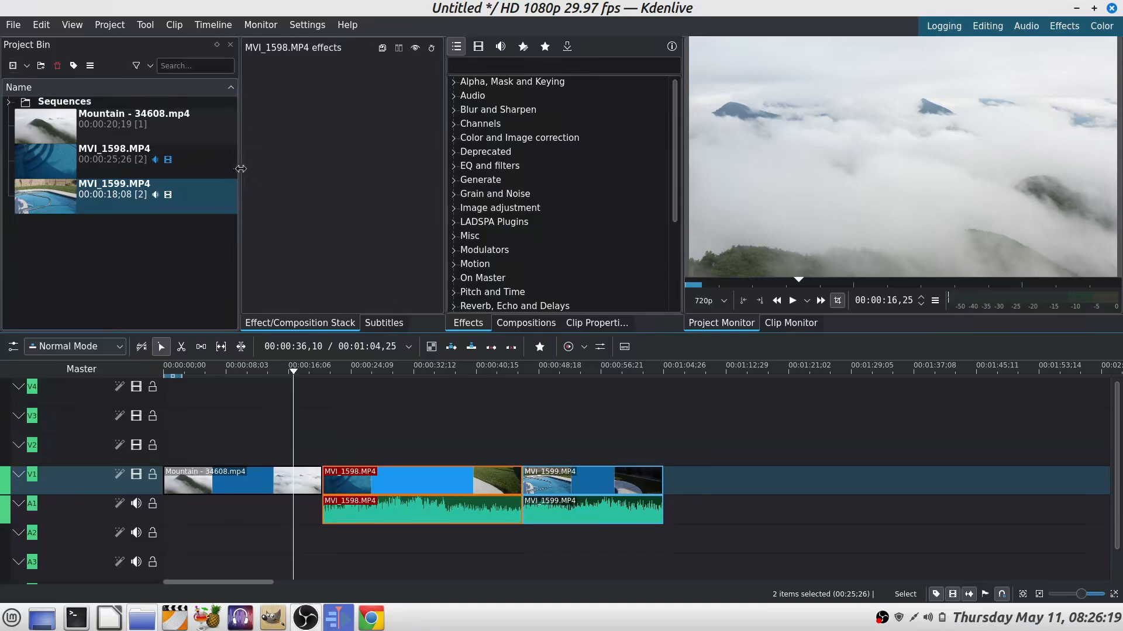
left_click_drag(242, 169, 200, 170)
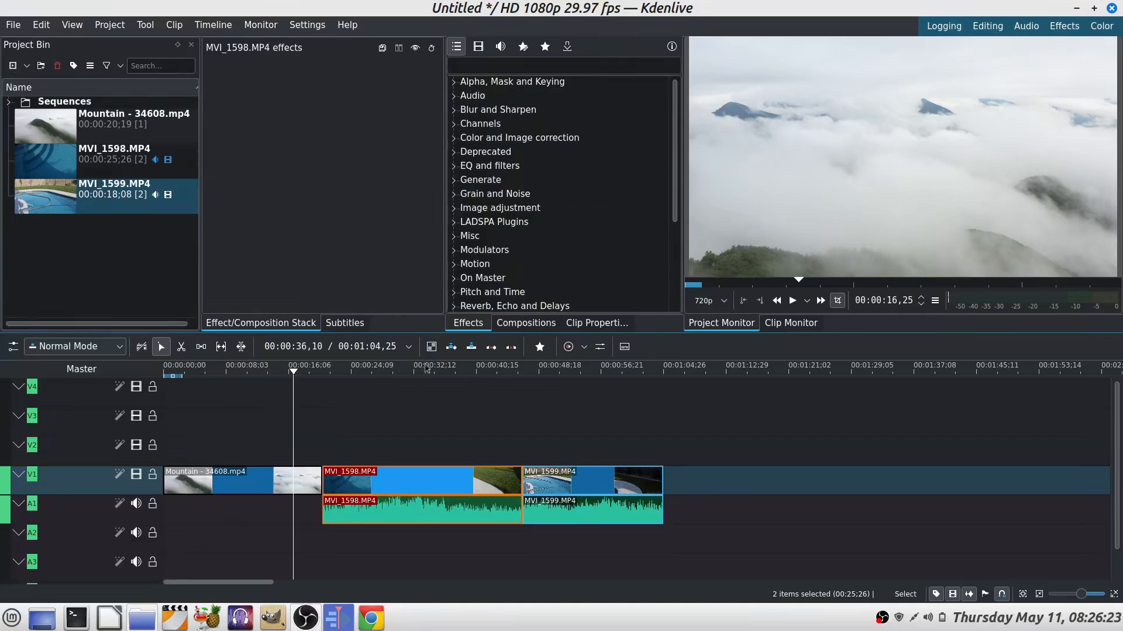
left_click(545, 46)
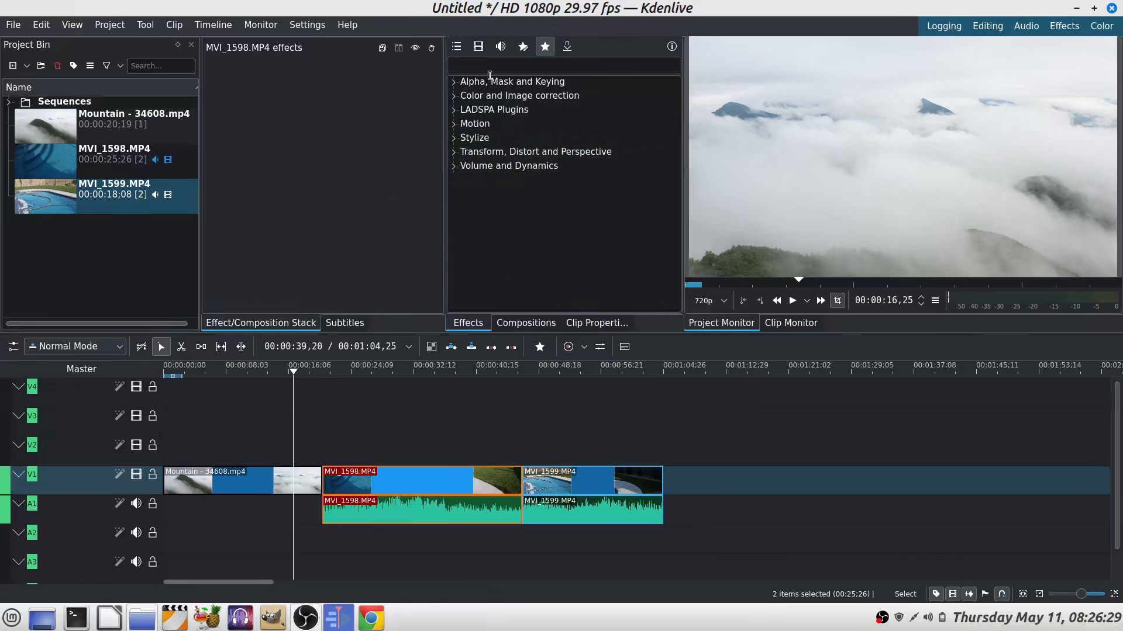
left_click(454, 154)
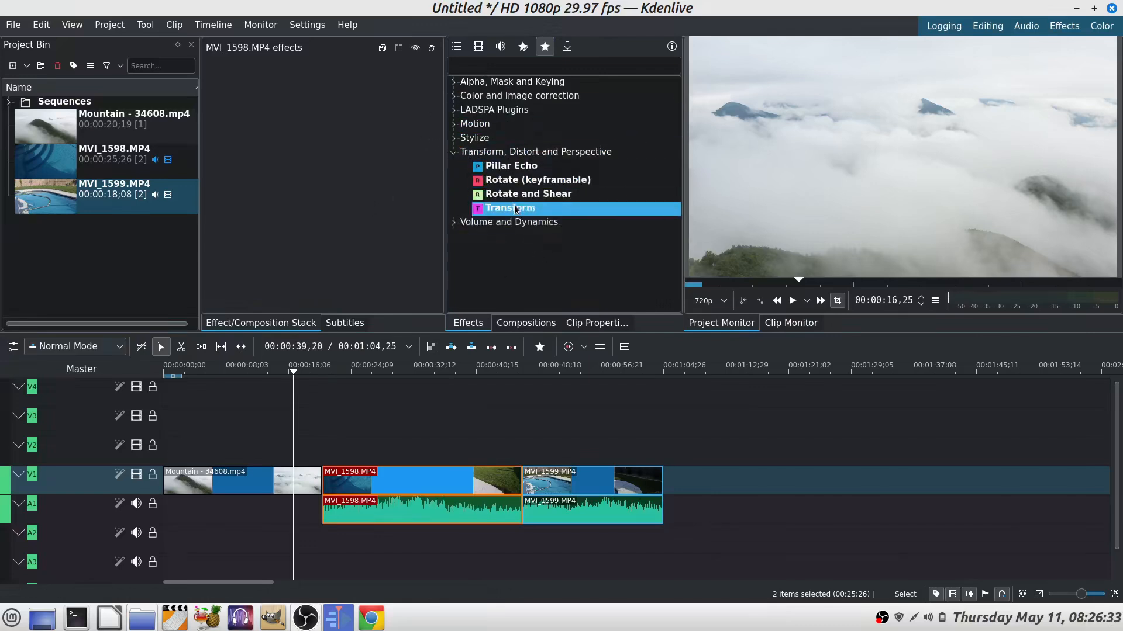
left_click_drag(515, 210, 491, 285)
left_click_drag(407, 484, 409, 484)
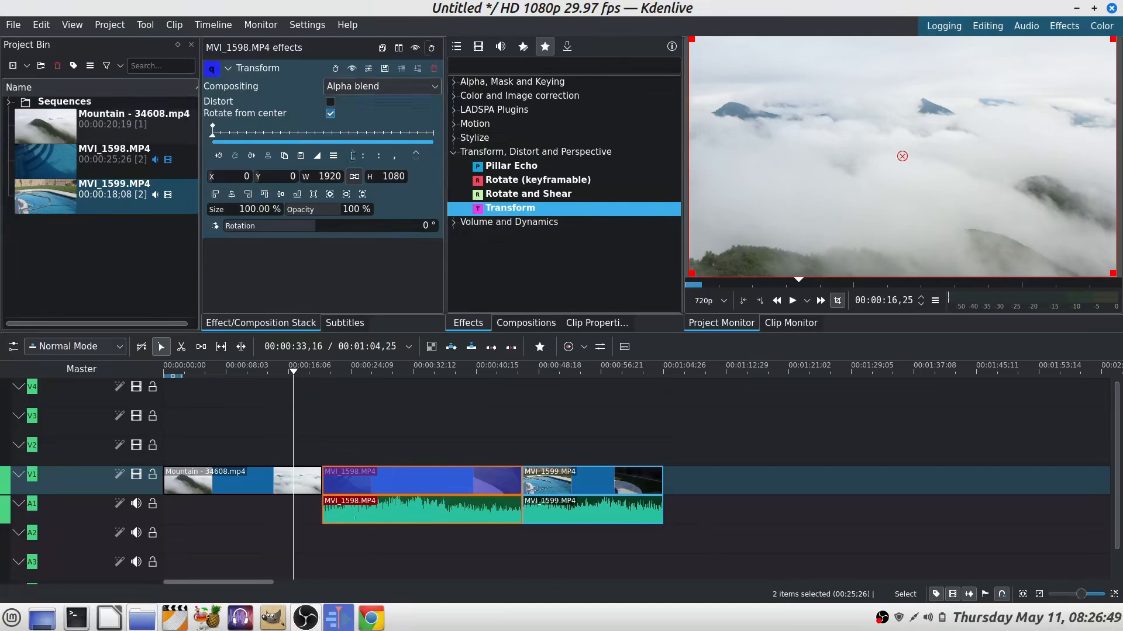
Step: Apply the Volume (keyframable) effect to the MVI_1598 audio clip on track A1
left_click(454, 222)
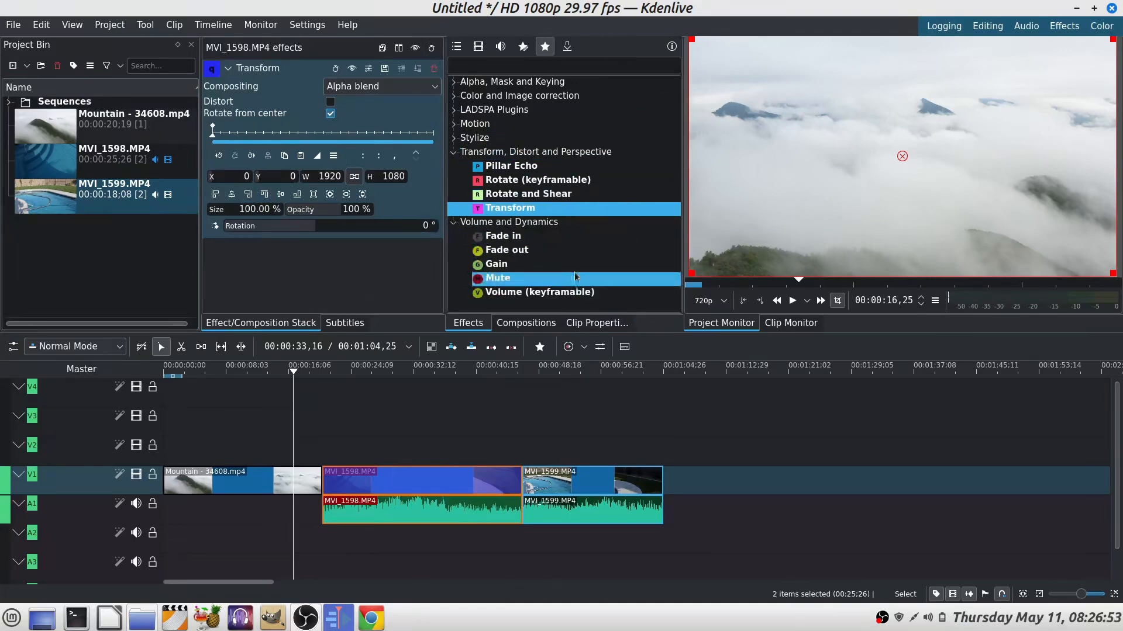
left_click_drag(531, 294, 408, 513)
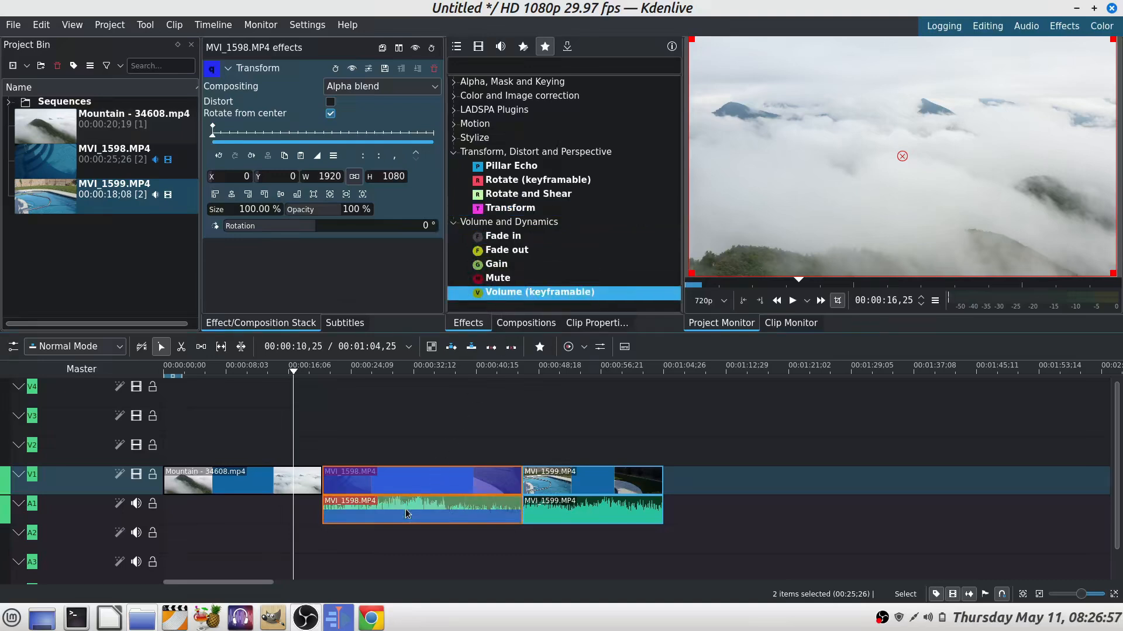
left_click_drag(408, 513, 408, 513)
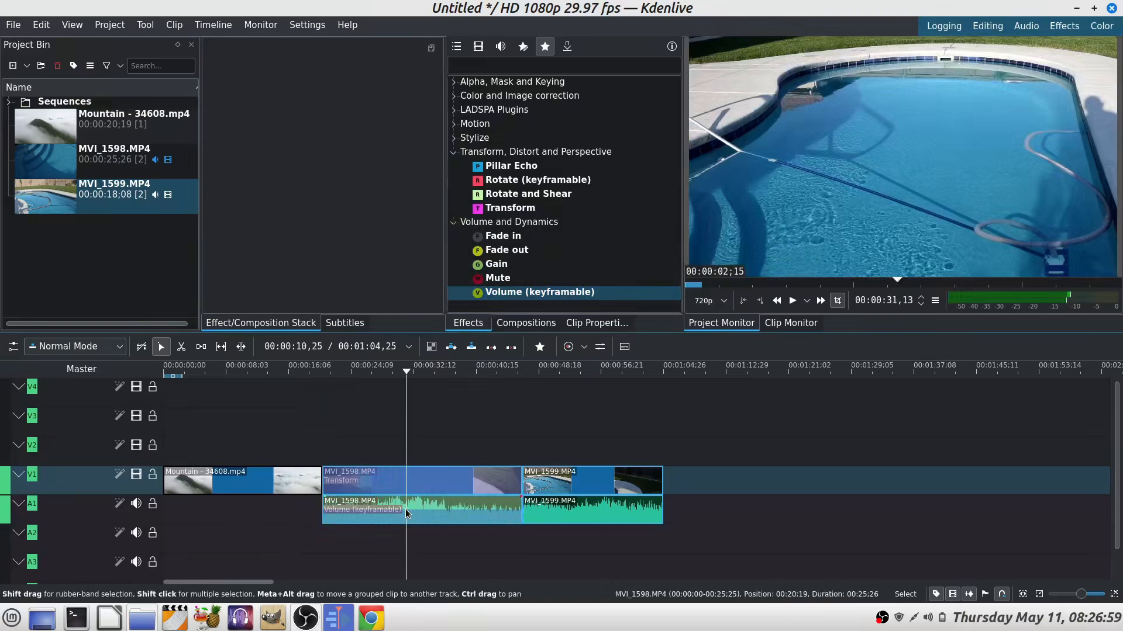
Step: Remove the Transform and Volume (keyframable) effects from the MVI_1598 video and audio clips
left_click(354, 512)
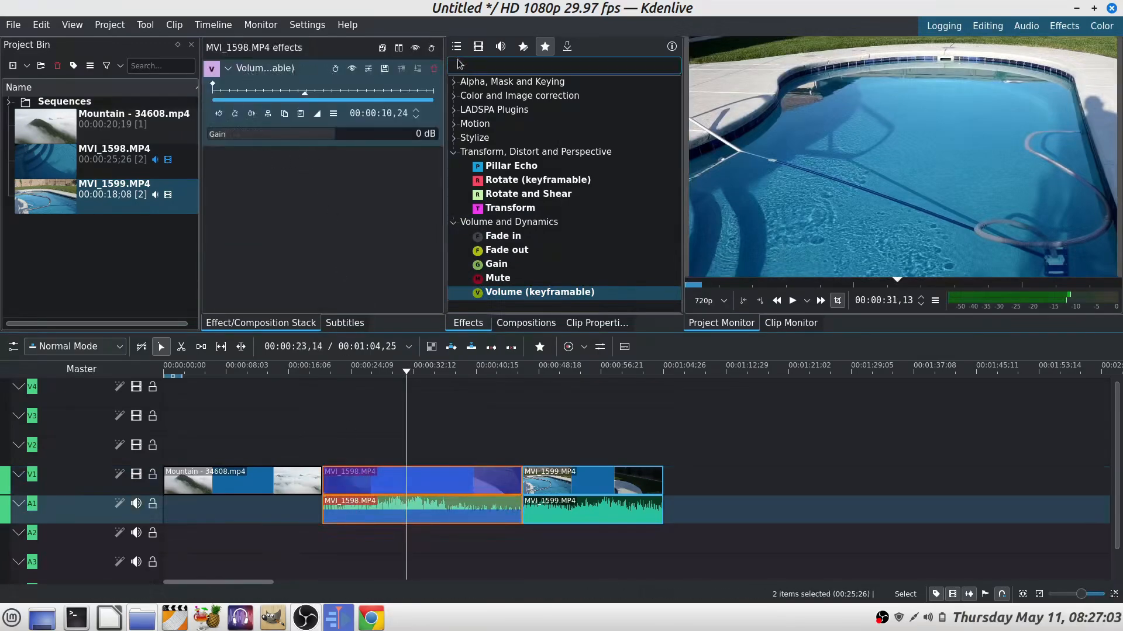
left_click(389, 485)
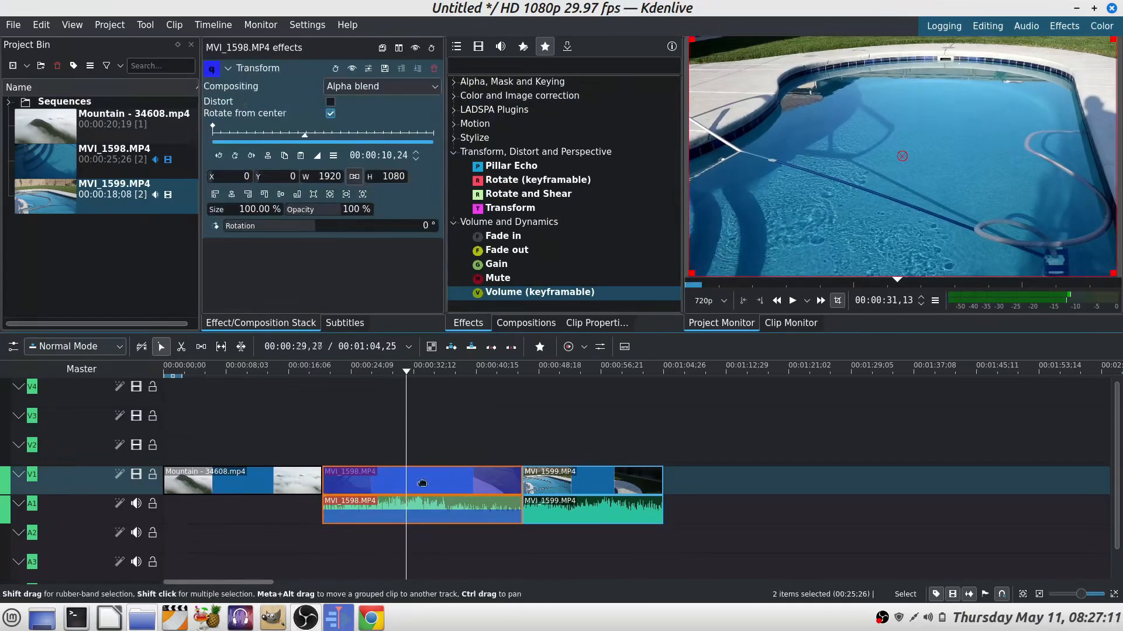
left_click(435, 69)
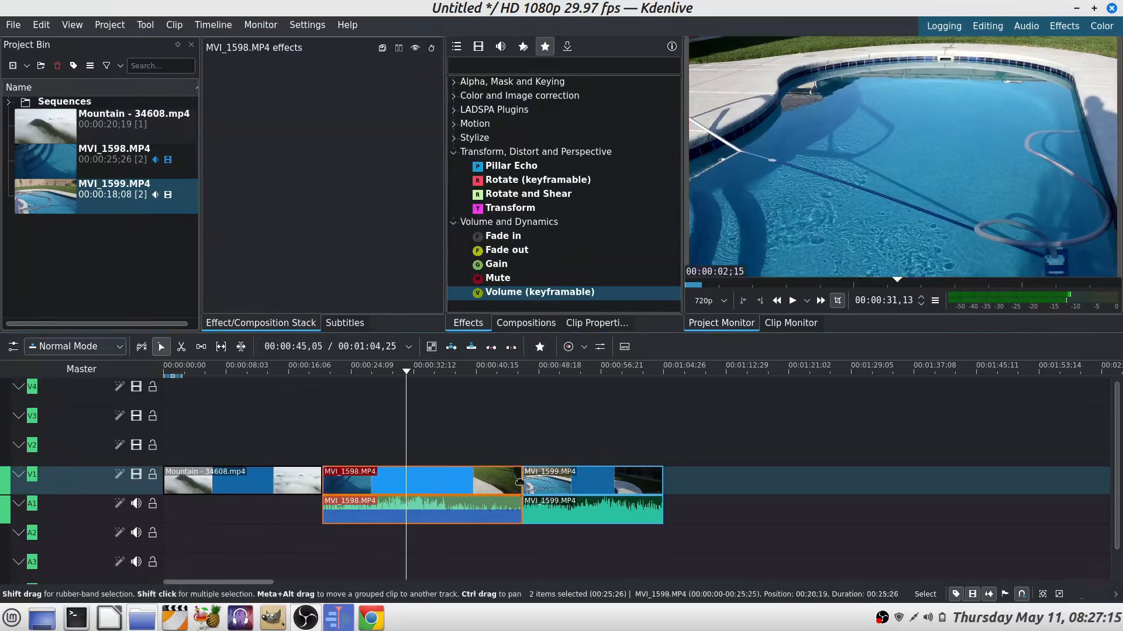
left_click(401, 521)
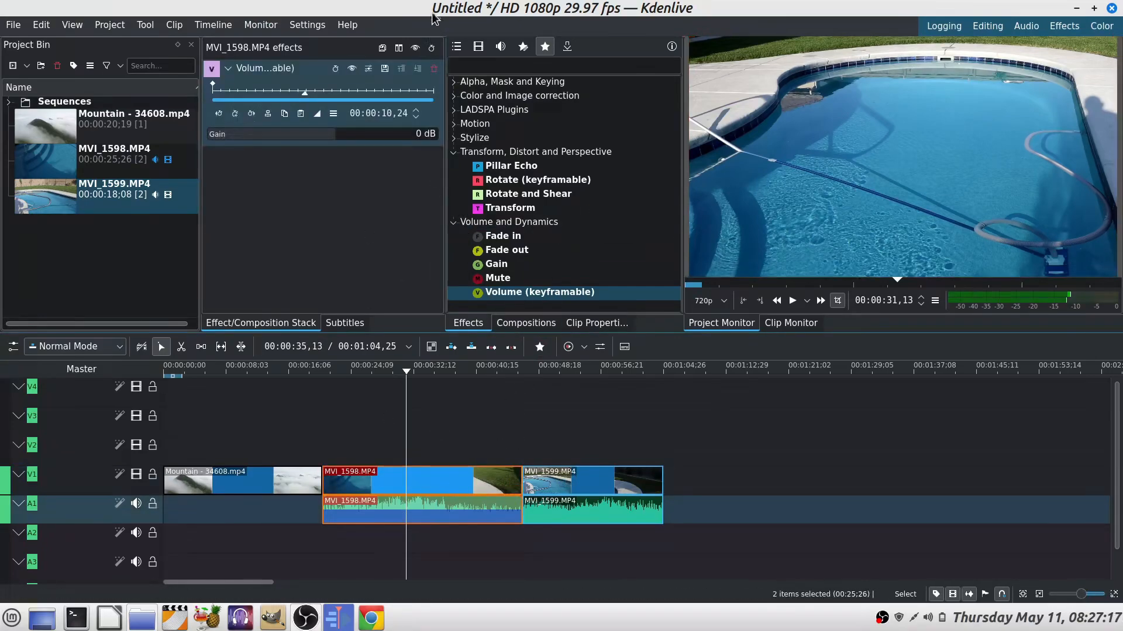
left_click(435, 69)
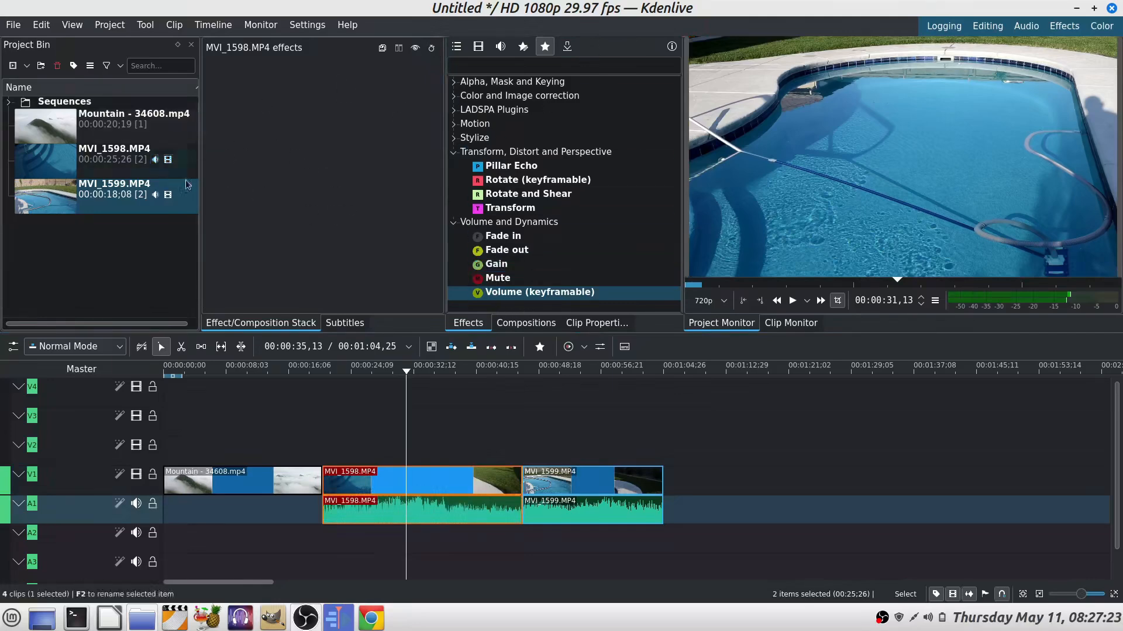
Step: Add a subtitle at the playhead with the text "This is a subtitle tset"
left_click(345, 323)
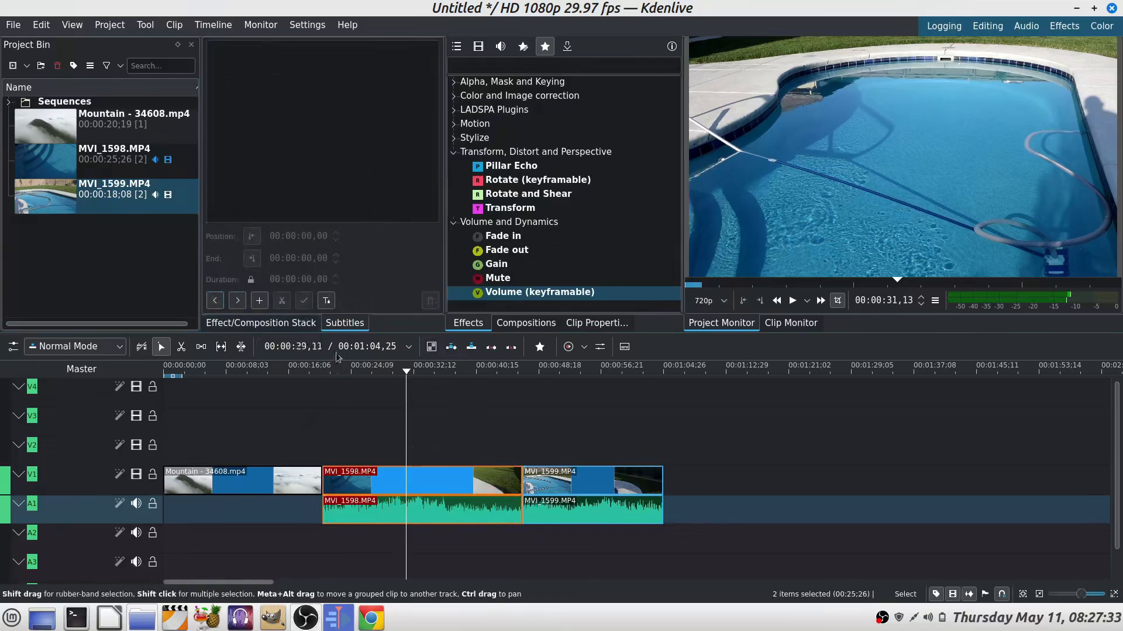
left_click(259, 301)
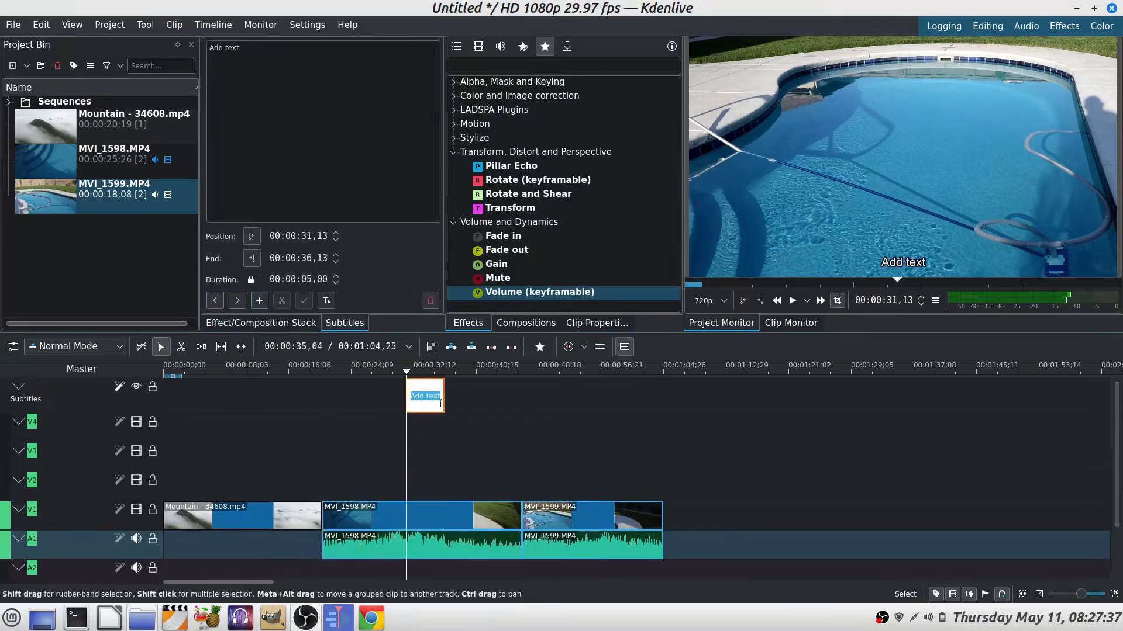
left_click(242, 45)
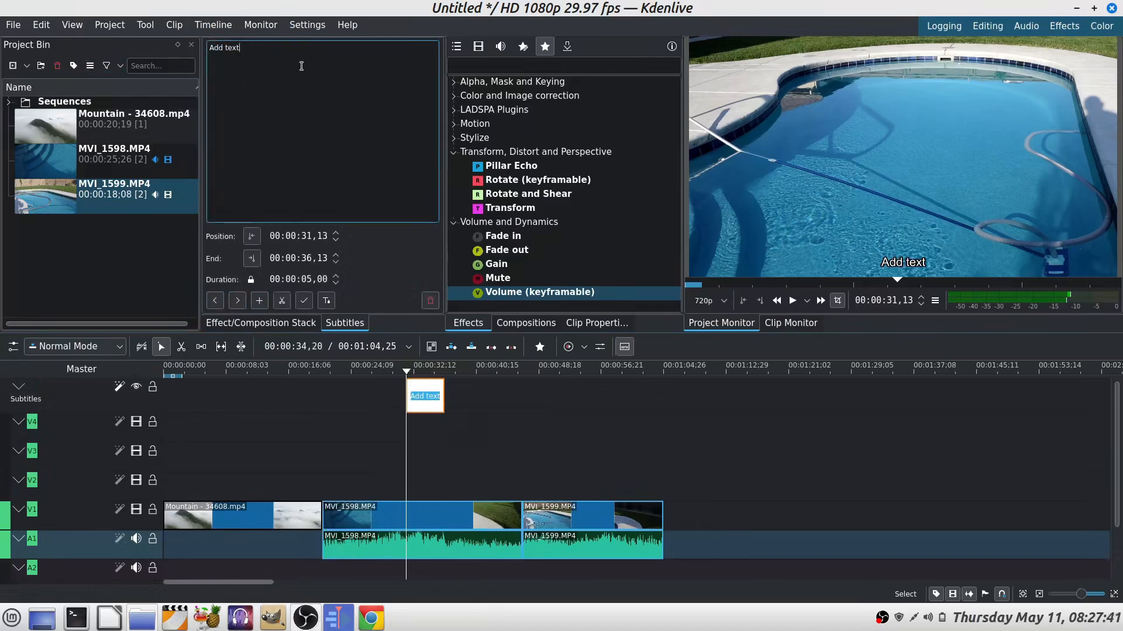
key("BackSpace")
key("BackSpace")
key("BackSpace")
key("BackSpace")
key("BackSpace")
key("BackSpace")
type("This is a subti")
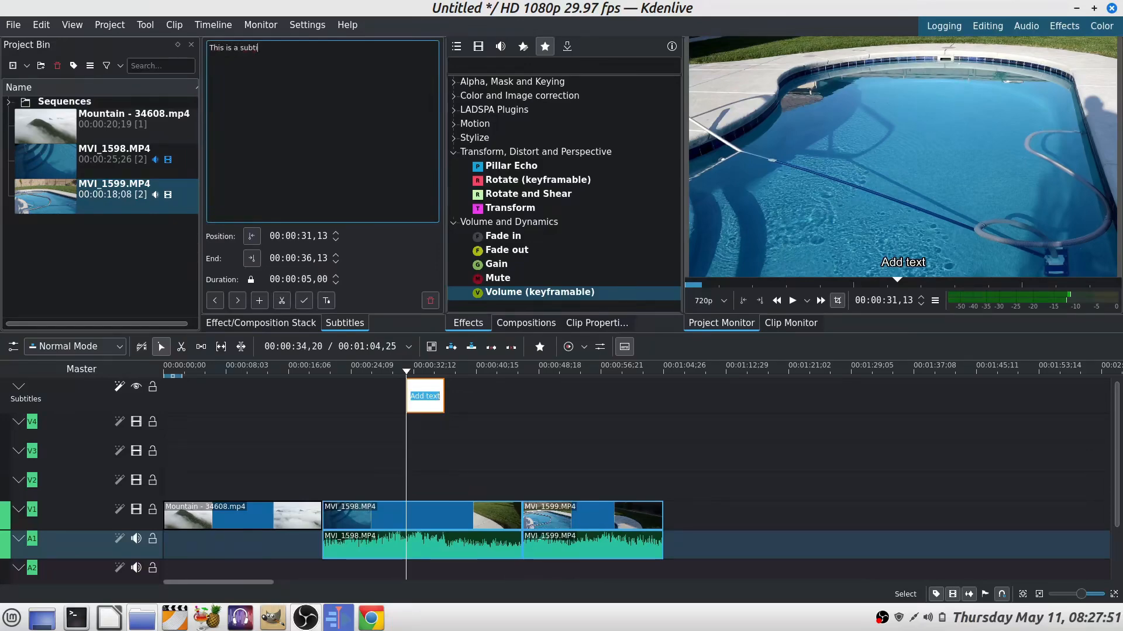
type("tle tset")
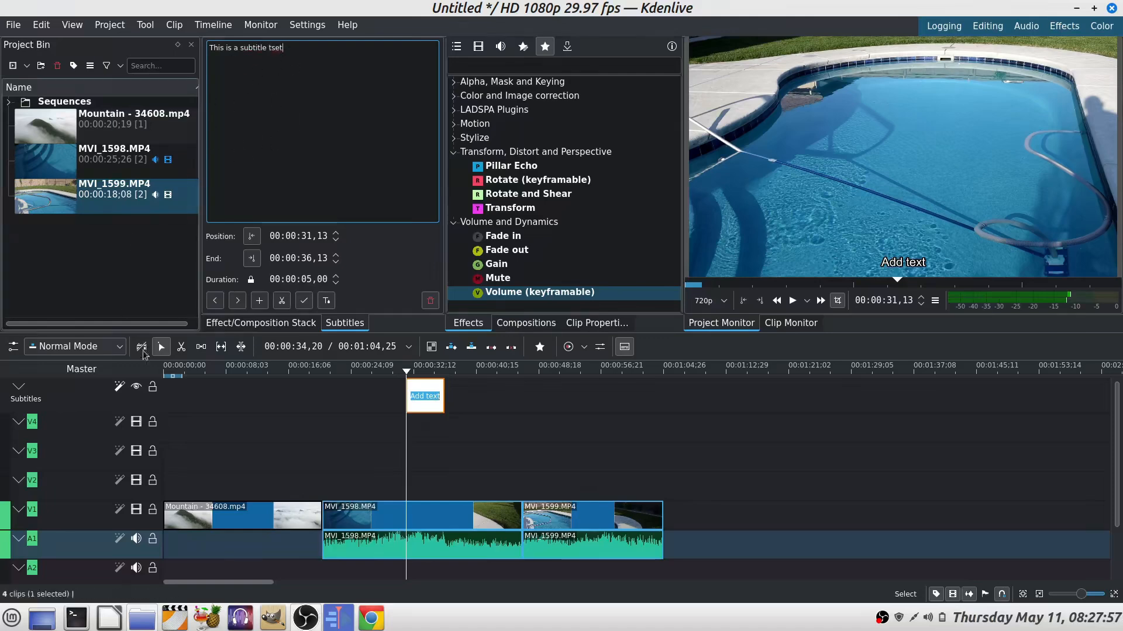
left_click(304, 302)
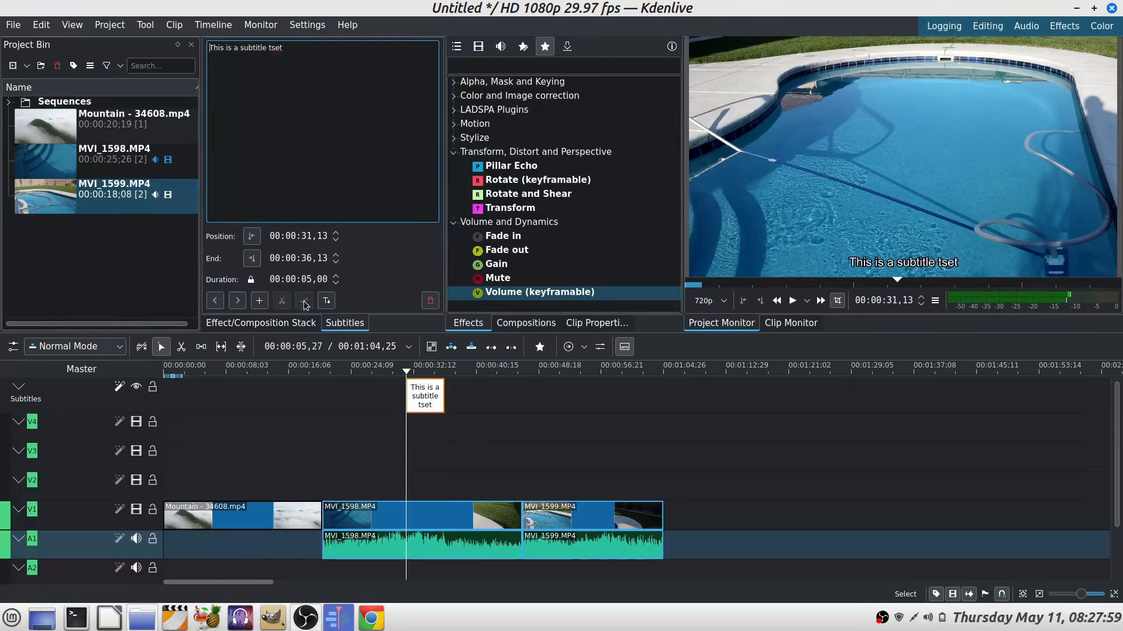
Step: Style the subtitle with the custom font Comic Sans MS and a custom font size of 30pt
left_click(320, 153)
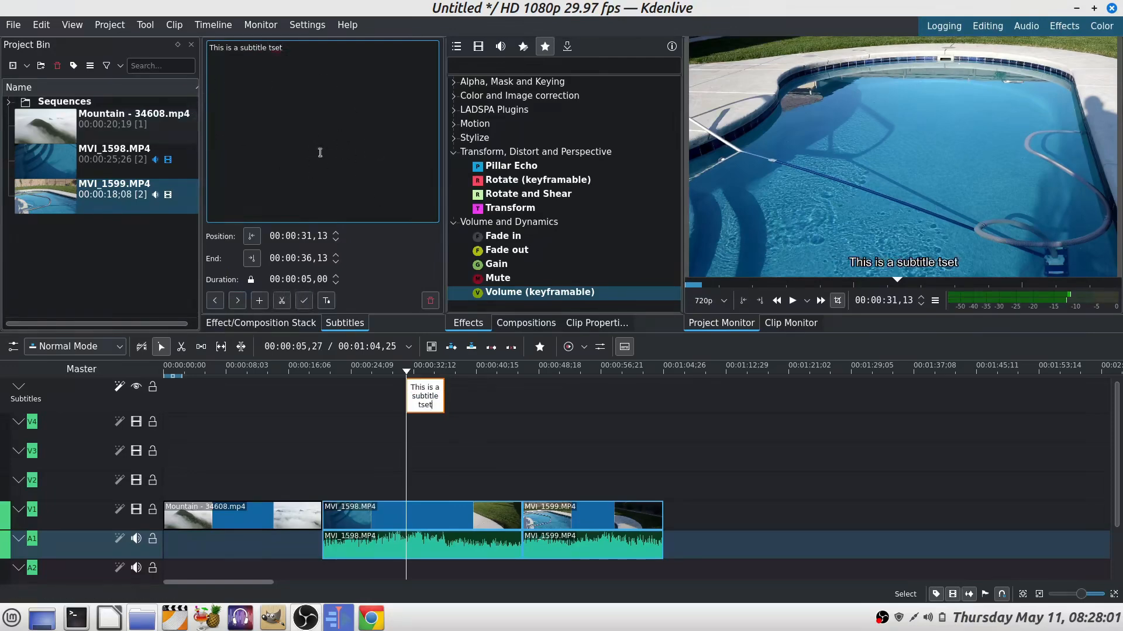
left_click(326, 302)
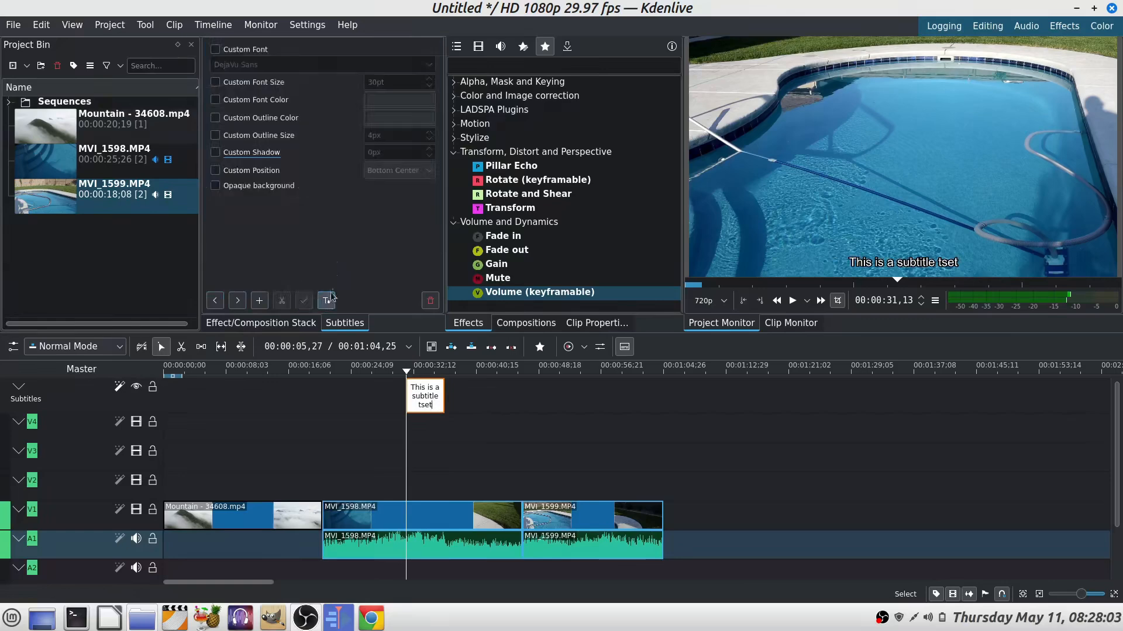
left_click(215, 50)
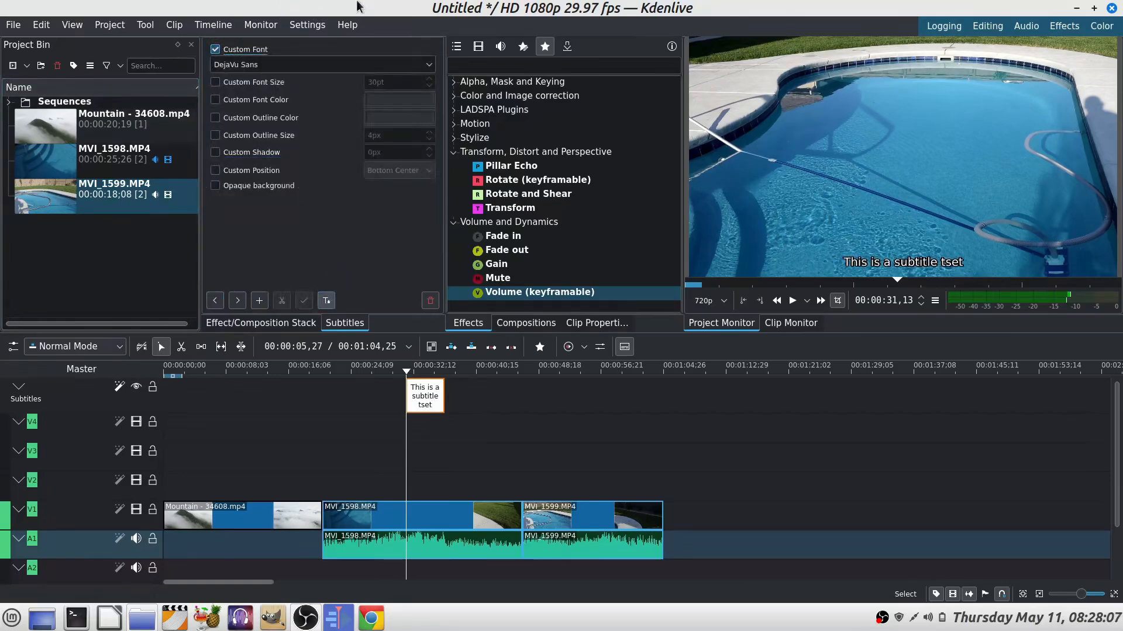
left_click(429, 65)
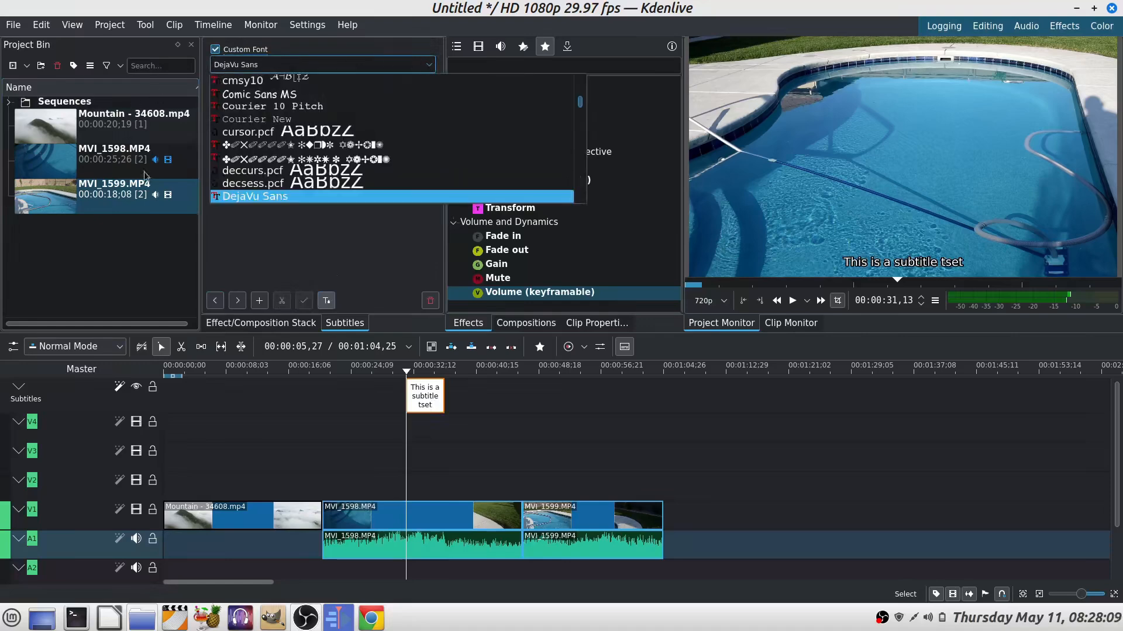
left_click(254, 96)
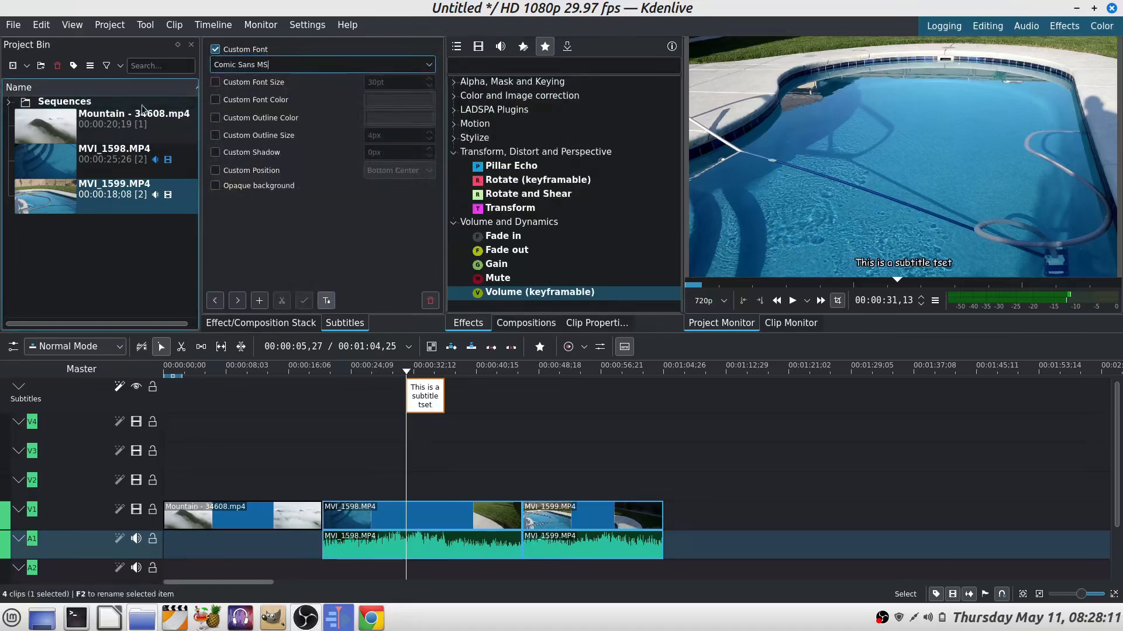
left_click(216, 83)
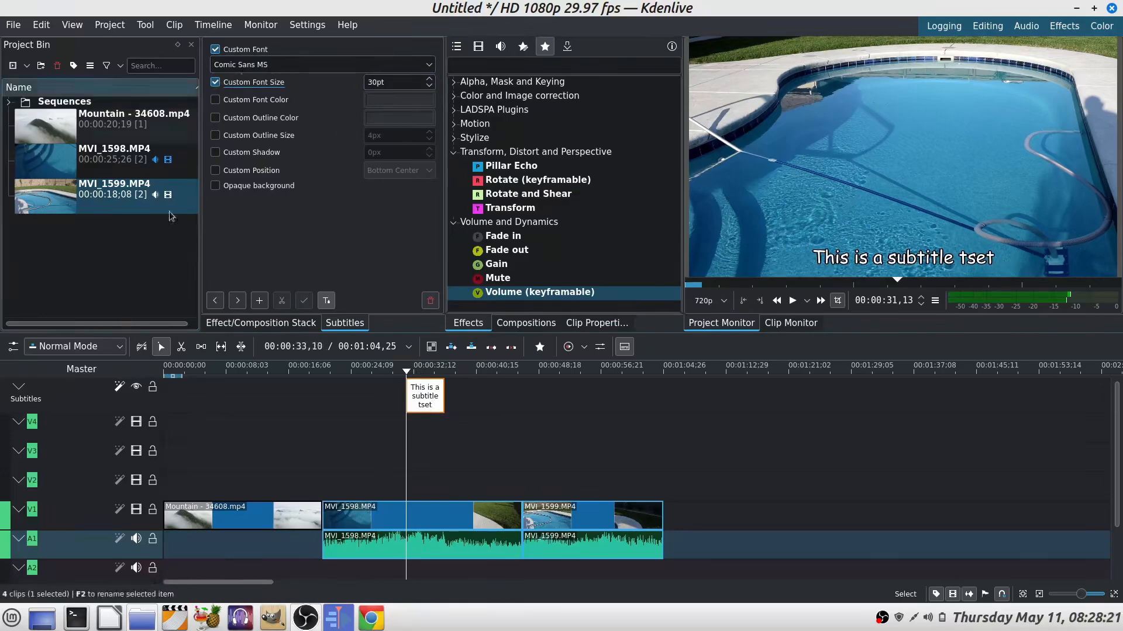
Step: Correct the subtitle text to "This is a subtitle test" and apply it
left_click(326, 301)
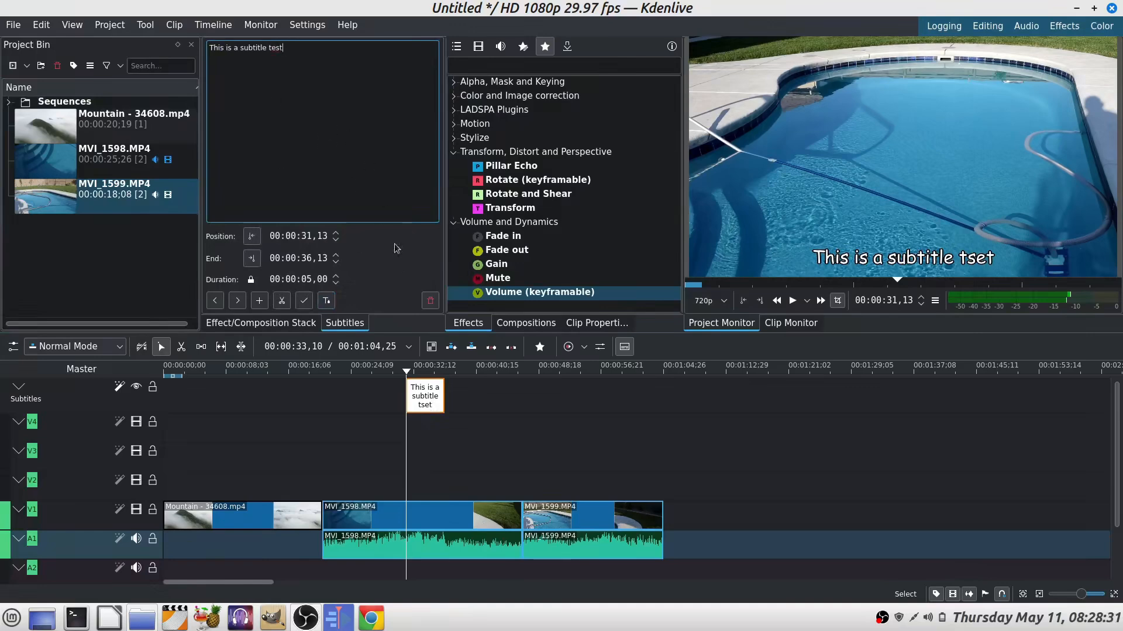
left_click(304, 300)
Step: Browse the favourite compositions, looking at Dissolve and Wipe
left_click(526, 324)
left_click(575, 62)
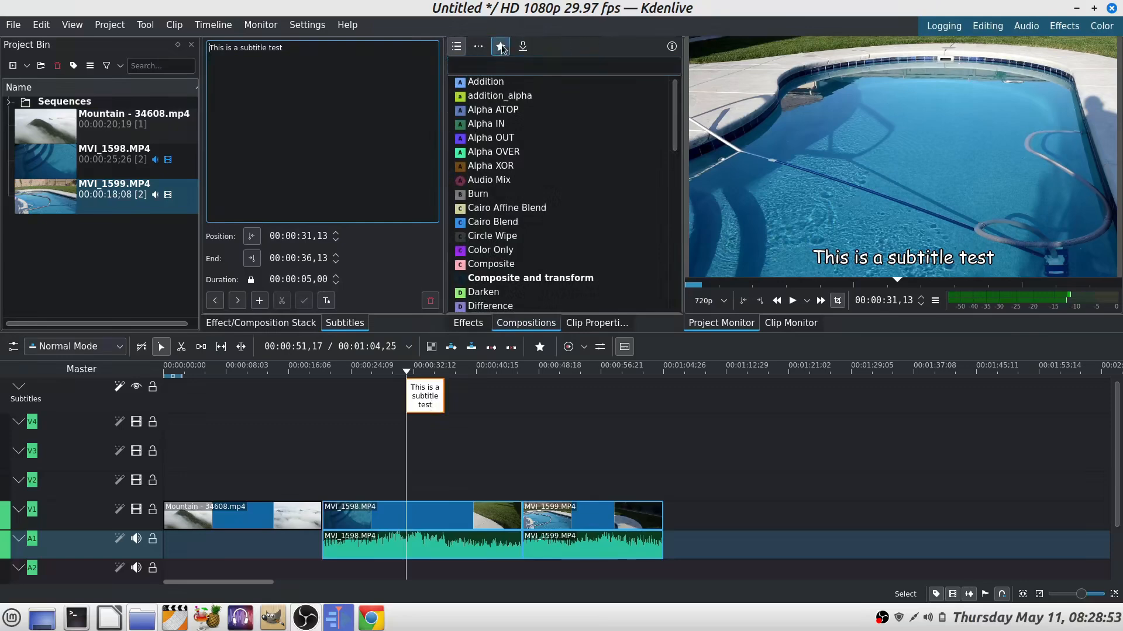
left_click(501, 46)
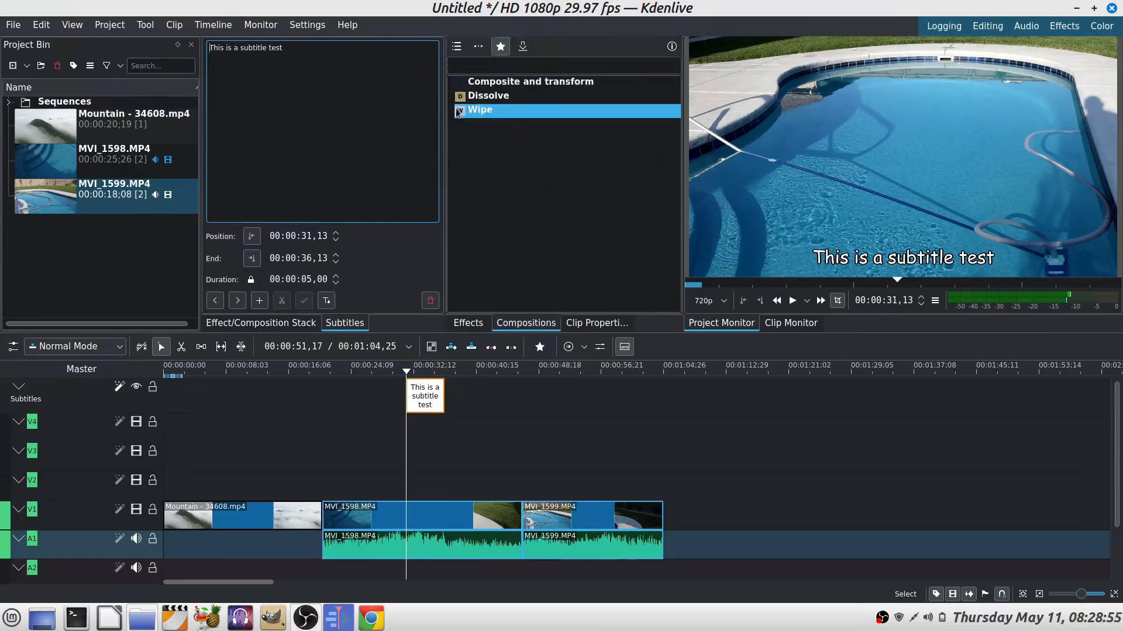
left_click(471, 98)
left_click(469, 110)
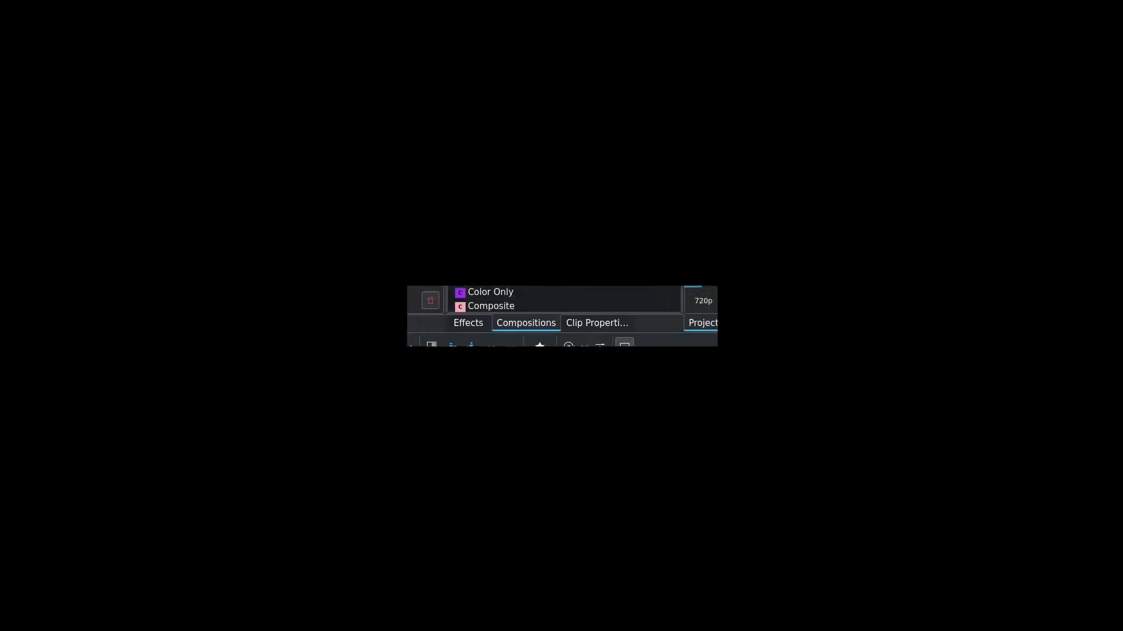
left_click(470, 326)
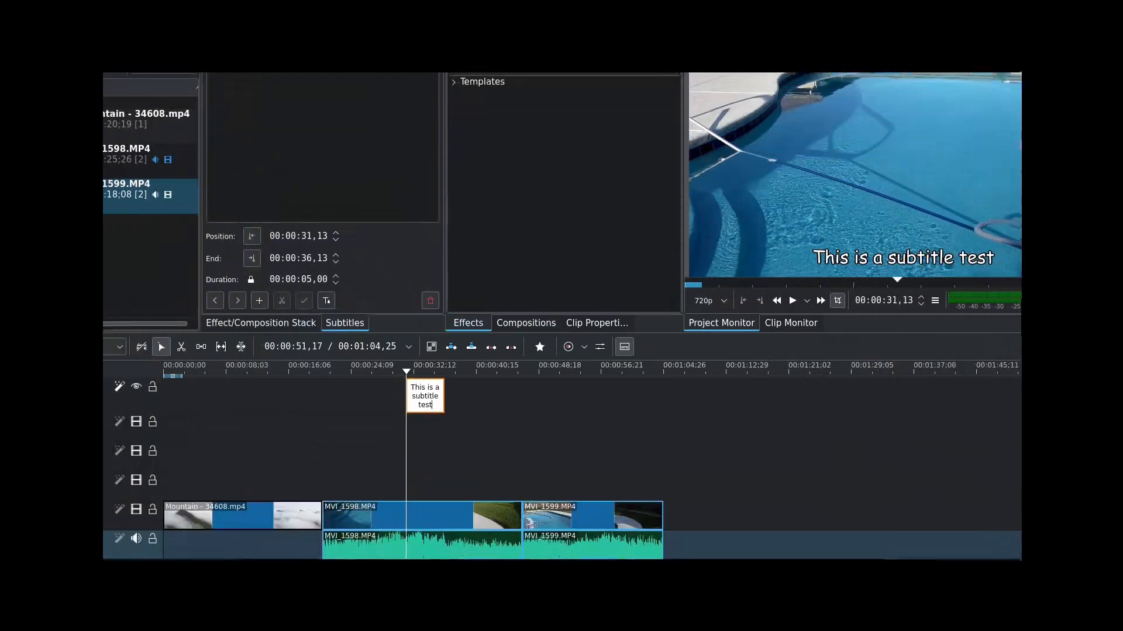
Step: Apply the Curves effect to the MVI_1598 video clip, bend its curve, then remove the effect
left_click(544, 51)
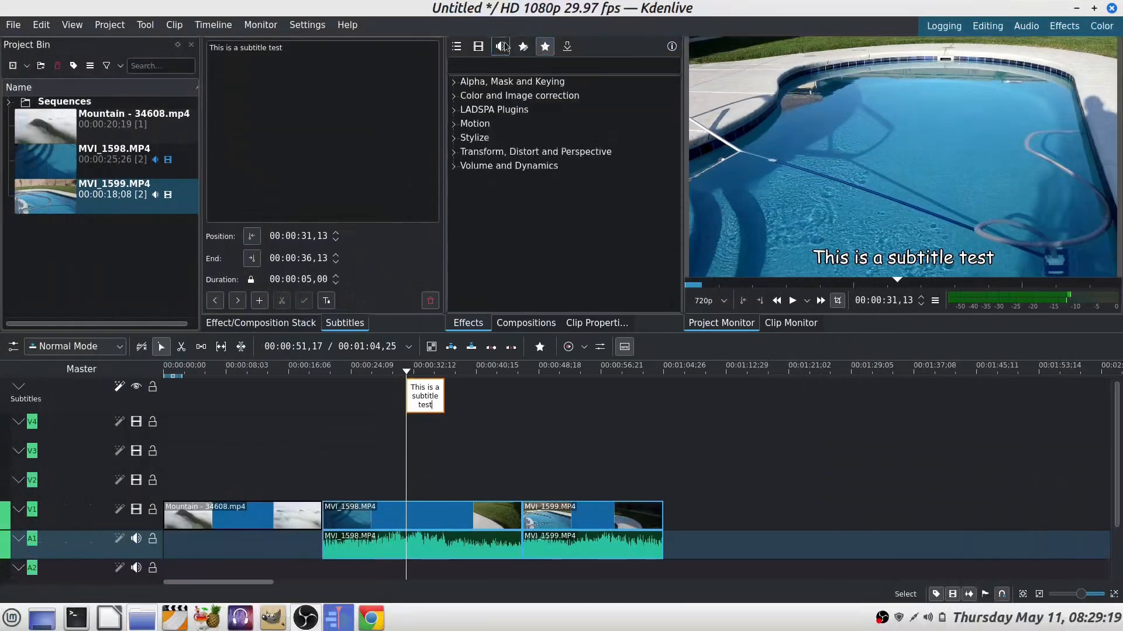
left_click(454, 96)
left_click_drag(519, 111, 422, 522)
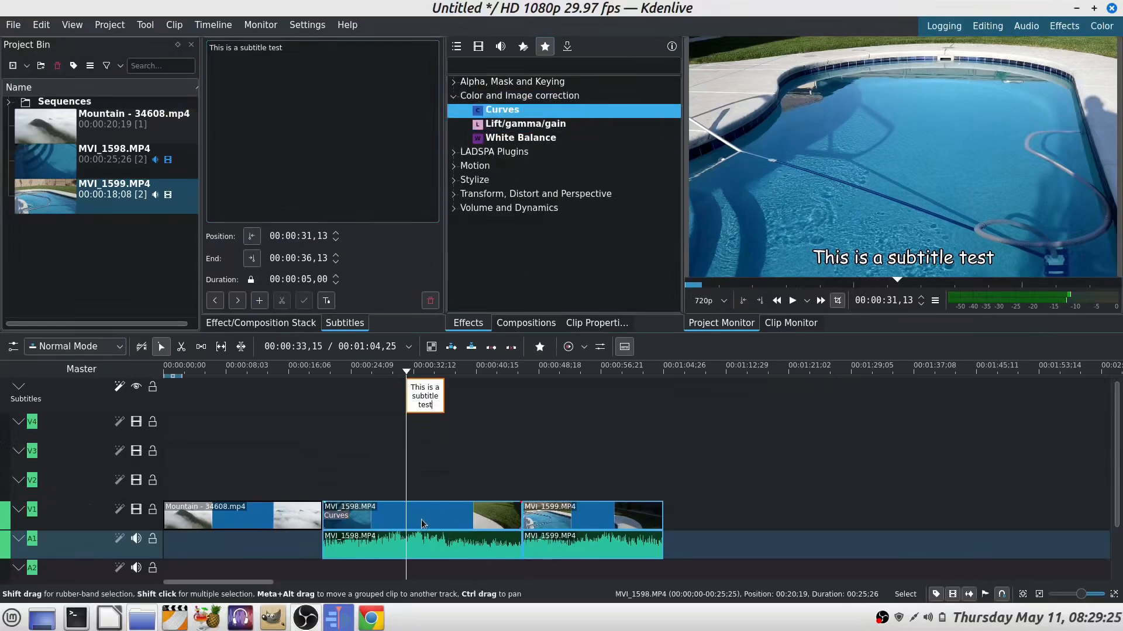
left_click(330, 519)
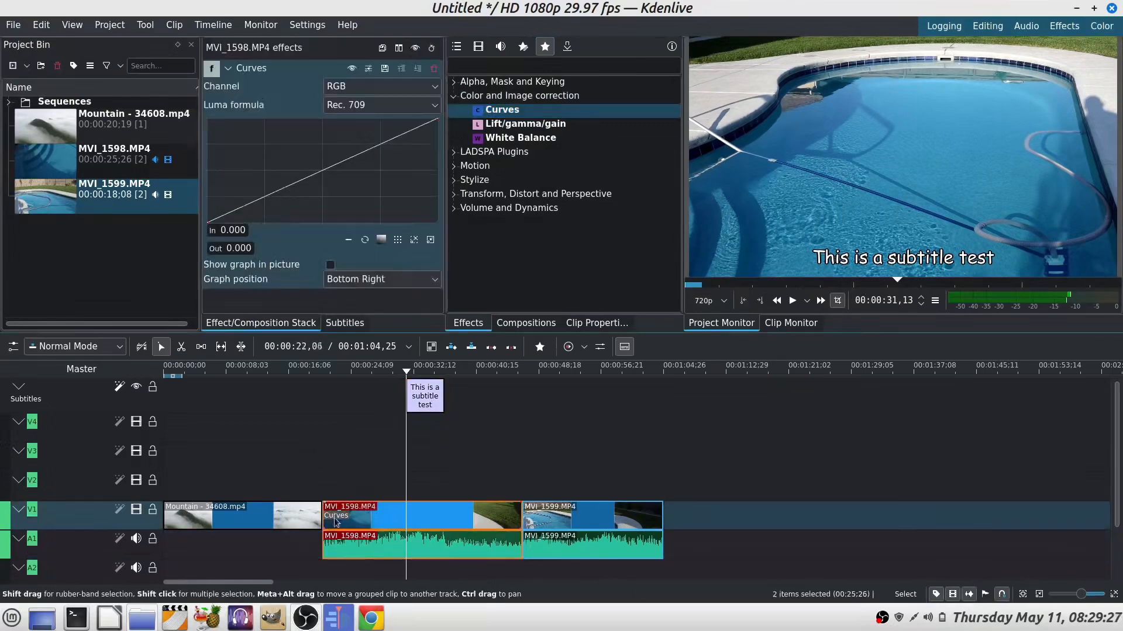
mouse_move(381, 149)
left_mouse_down()
mouse_move(366, 151)
mouse_move(400, 178)
mouse_move(340, 127)
mouse_move(389, 141)
left_mouse_up()
left_click(258, 202)
left_click_drag(258, 202, 283, 175)
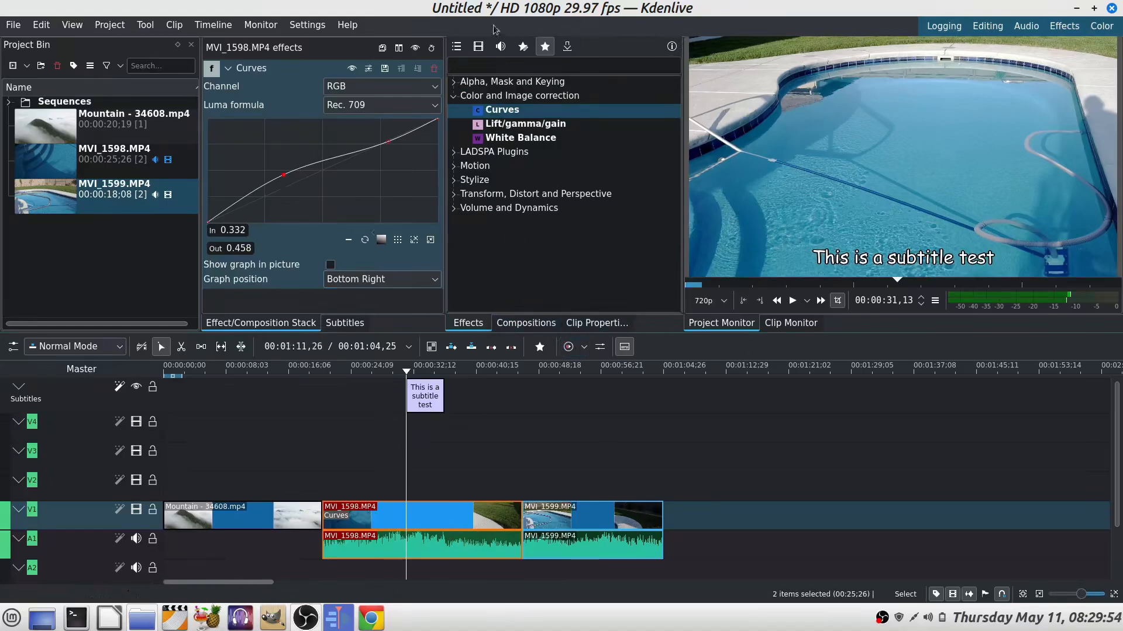
left_click(434, 70)
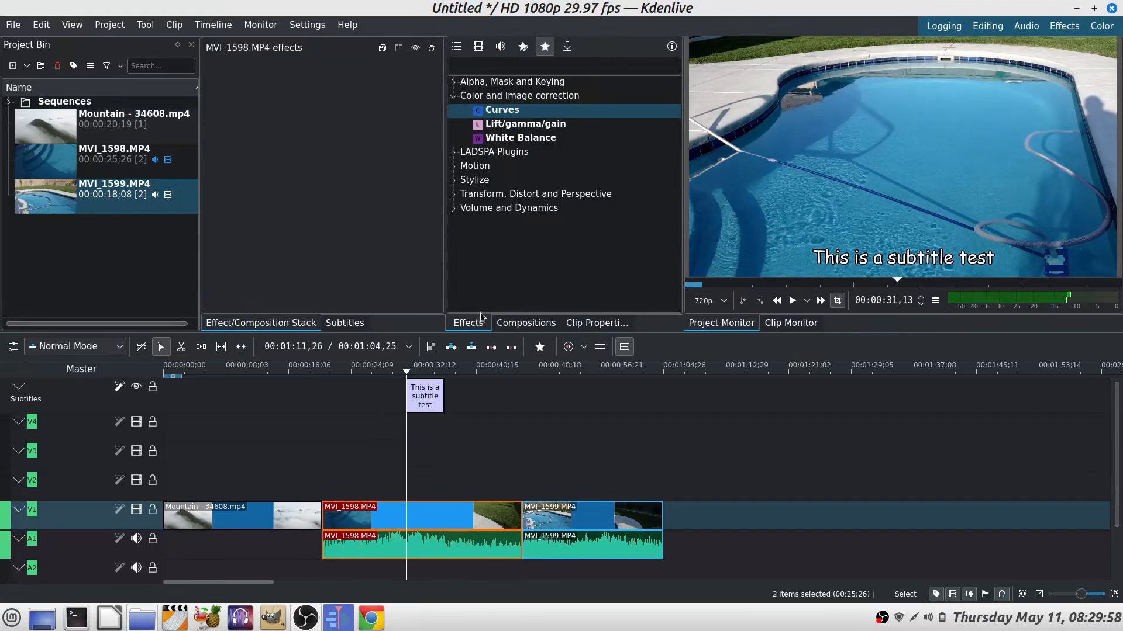
Step: Inspect the clip properties and file information of MVI_1599.MP4 and the Mountain clip
left_click(599, 326)
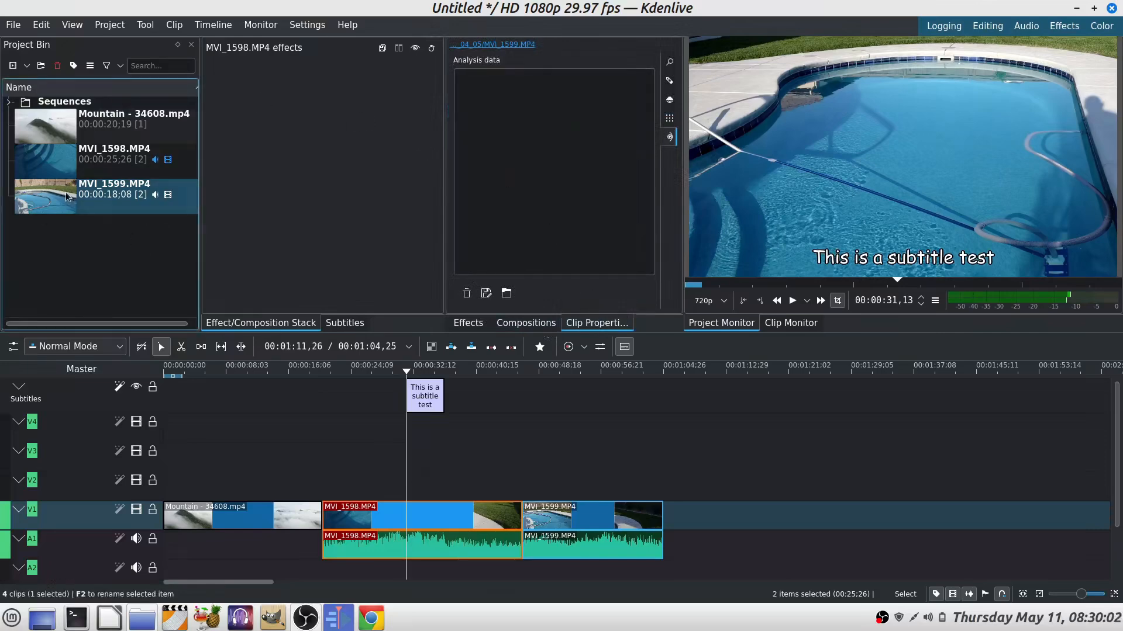
left_click(110, 196)
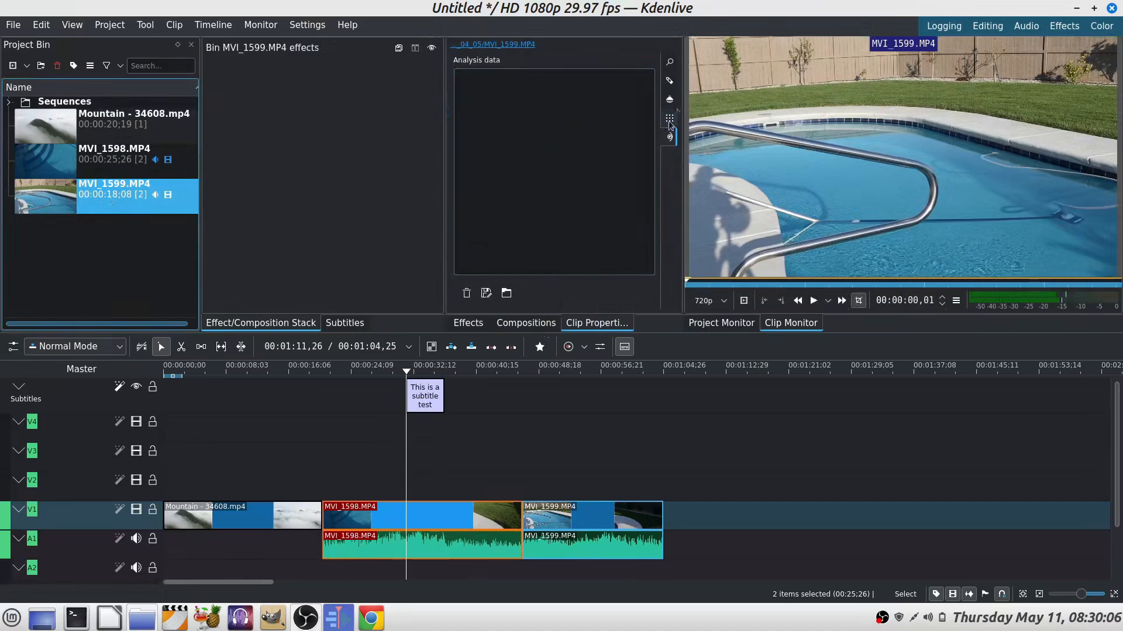
left_click(670, 82)
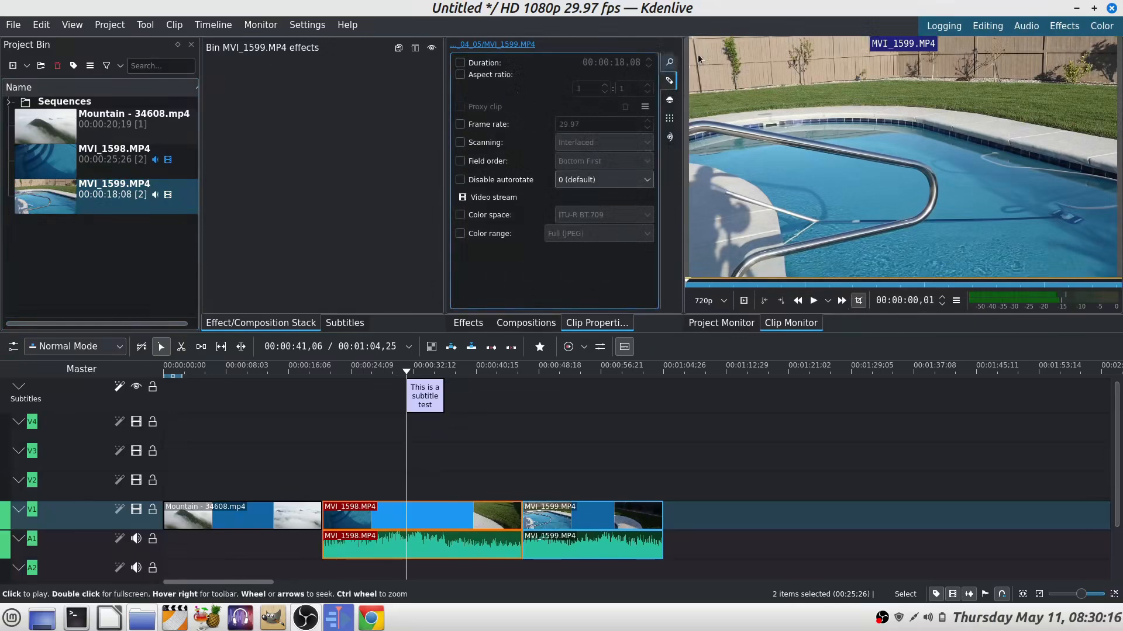
left_click(671, 63)
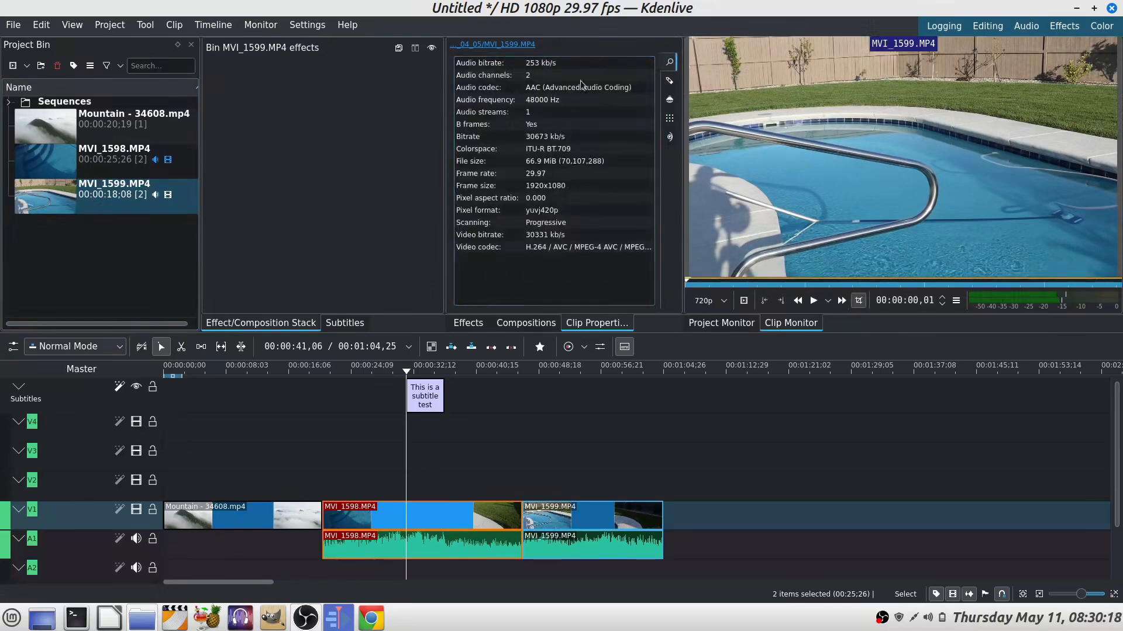
left_click(78, 123)
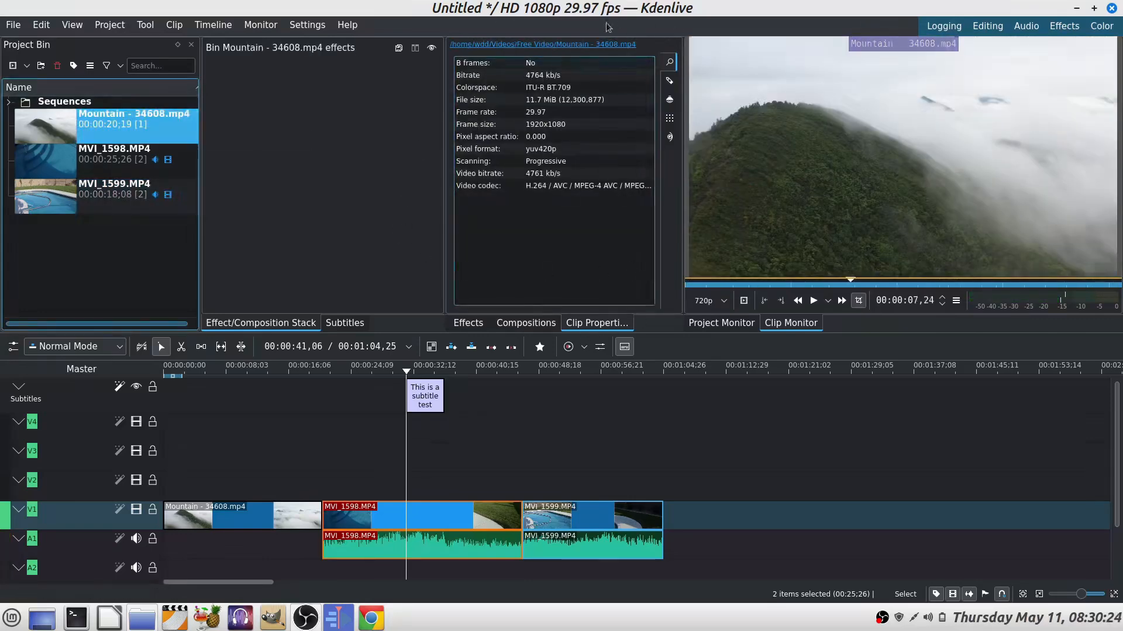
Step: Open the About Kdenlive dialog to check the program version, then close it
left_click(119, 28)
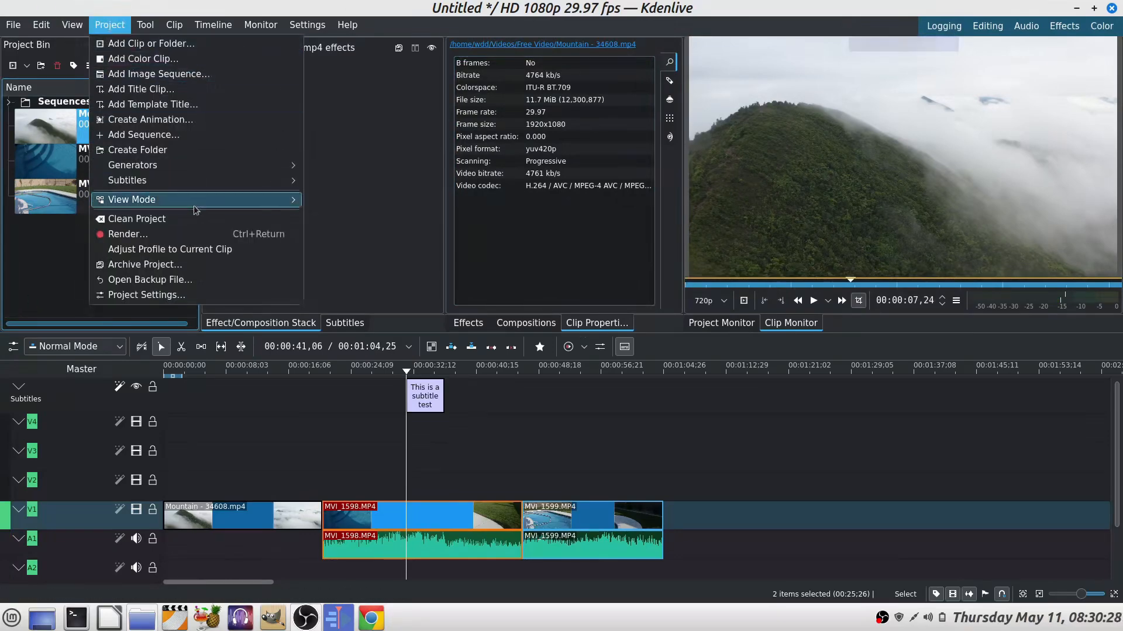
key("Right")
mouse_move(98, 27)
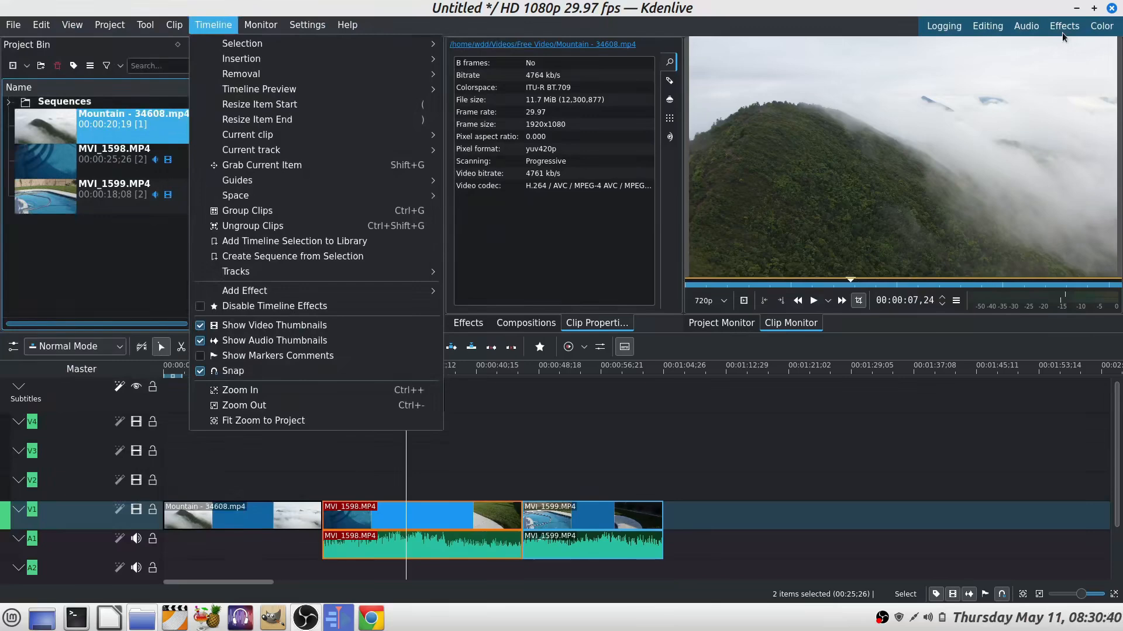
left_click(348, 27)
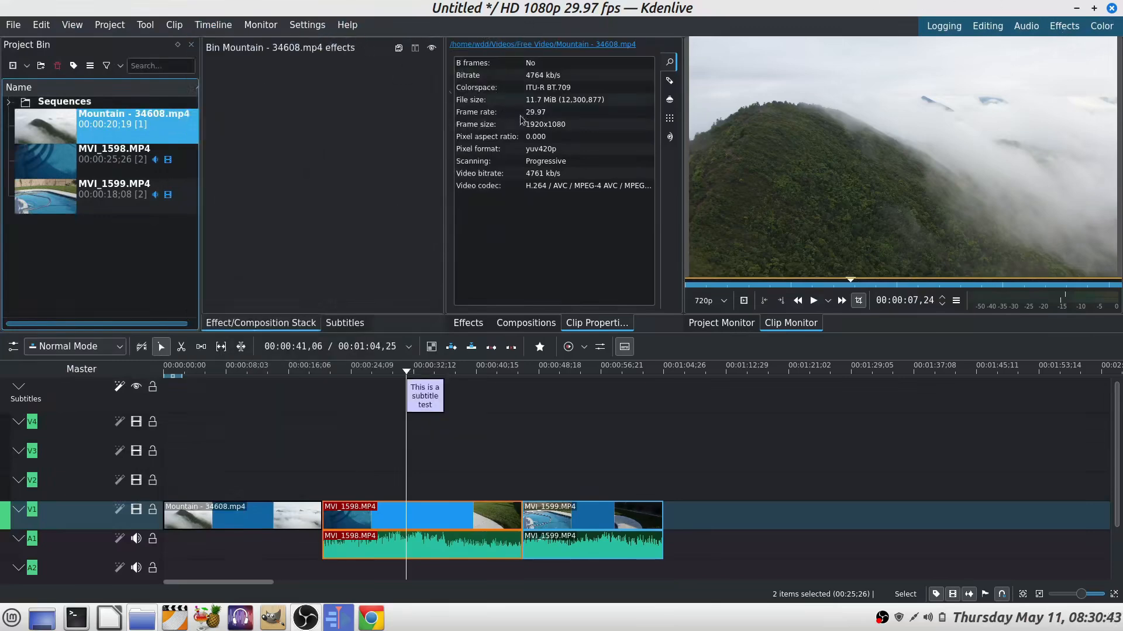
left_click(351, 27)
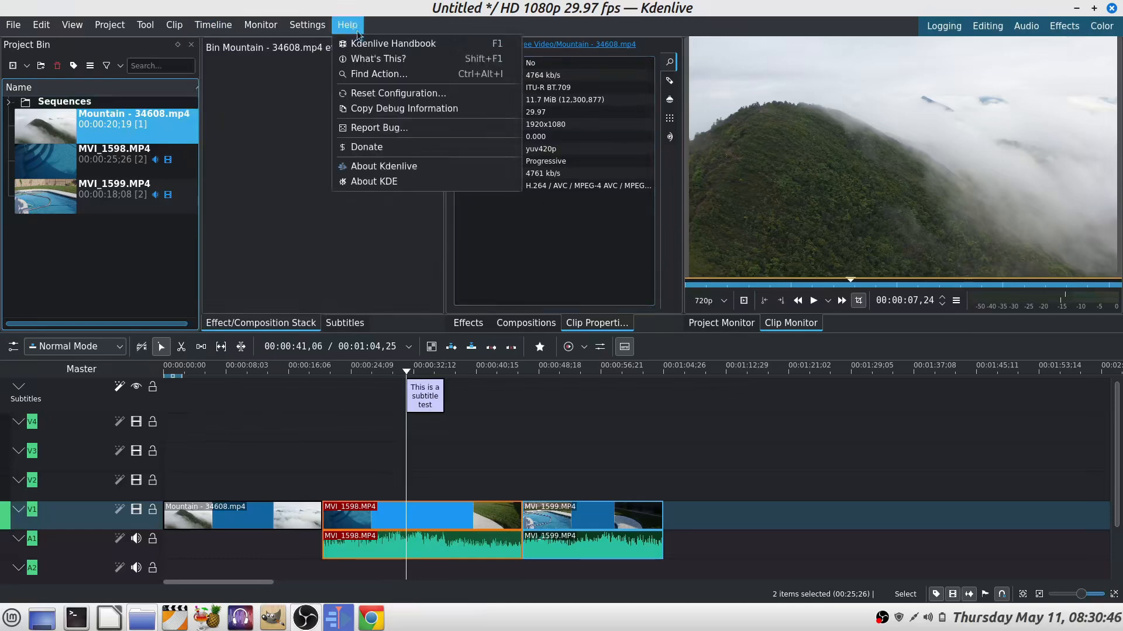
left_click(430, 172)
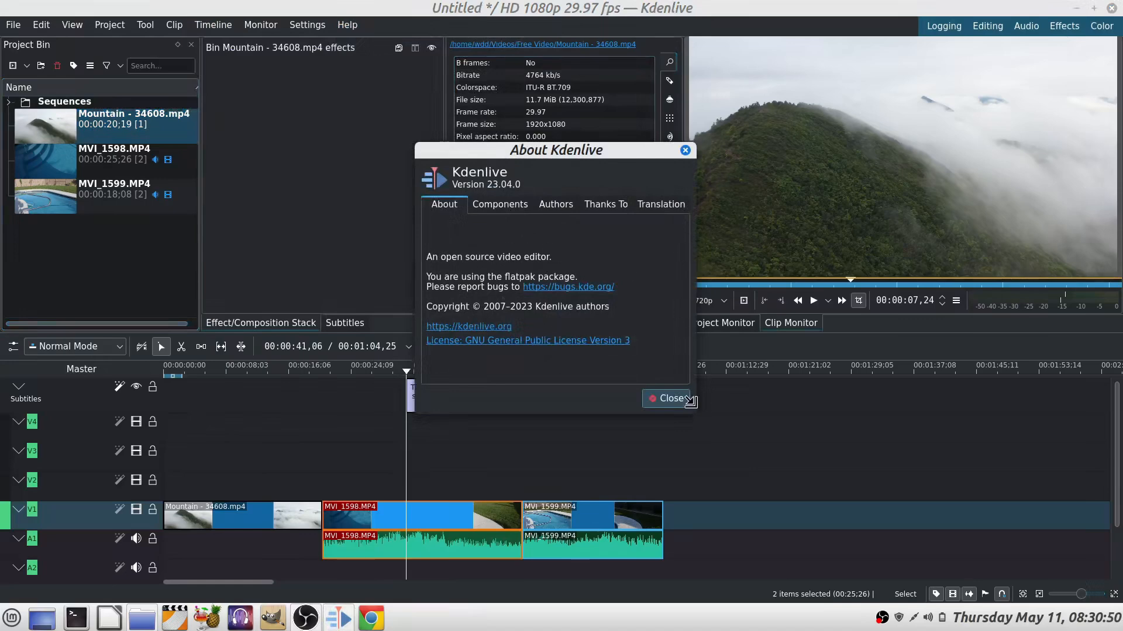
left_click_drag(690, 408, 930, 472)
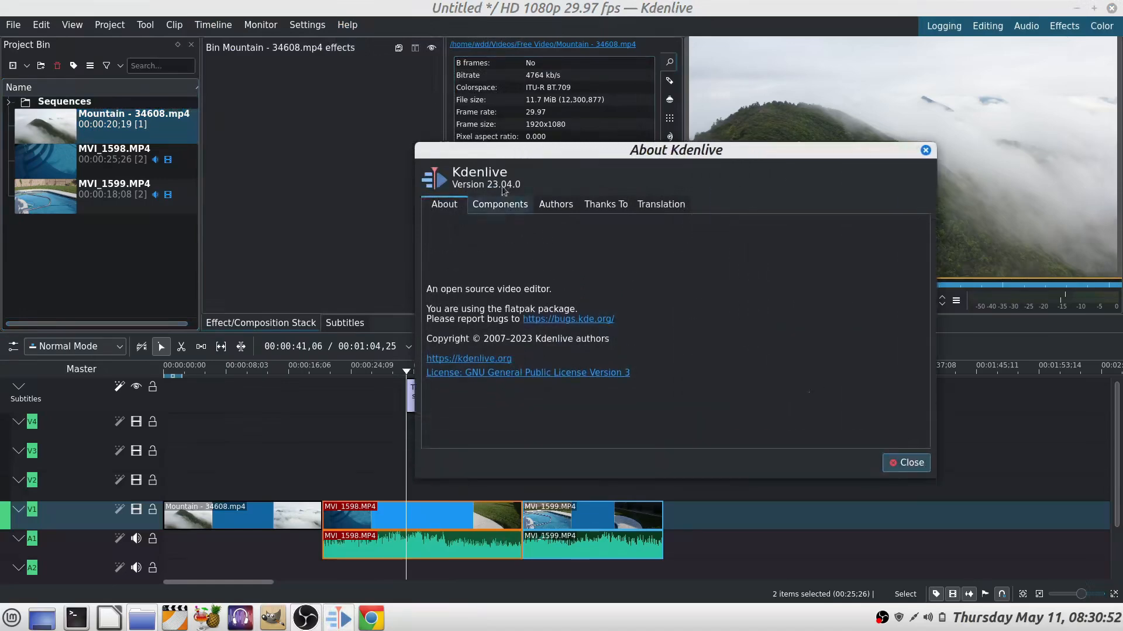
left_click_drag(560, 151, 486, 119)
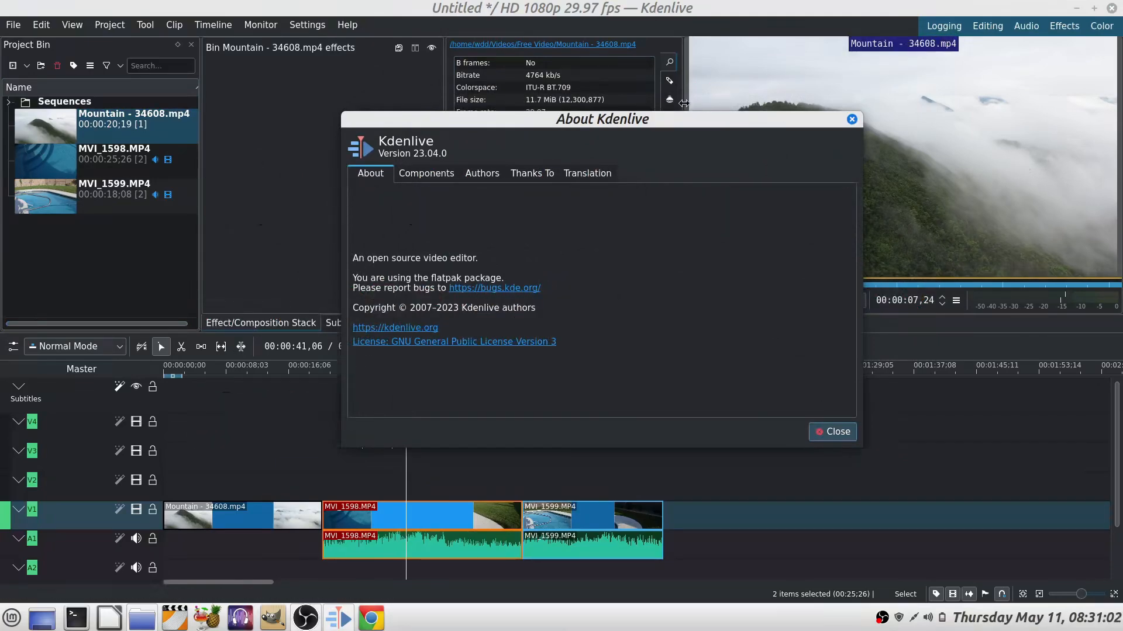
left_click(836, 433)
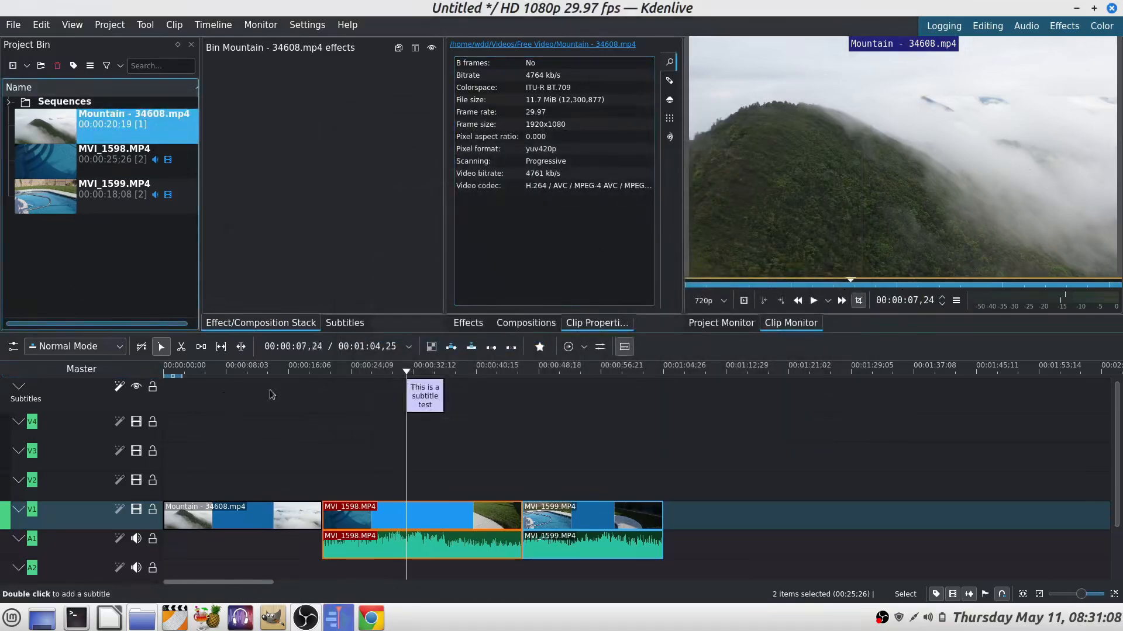
Step: Ungroup the MVI_1598 clip's video and audio on the timeline and delete its audio clip
left_click(450, 522)
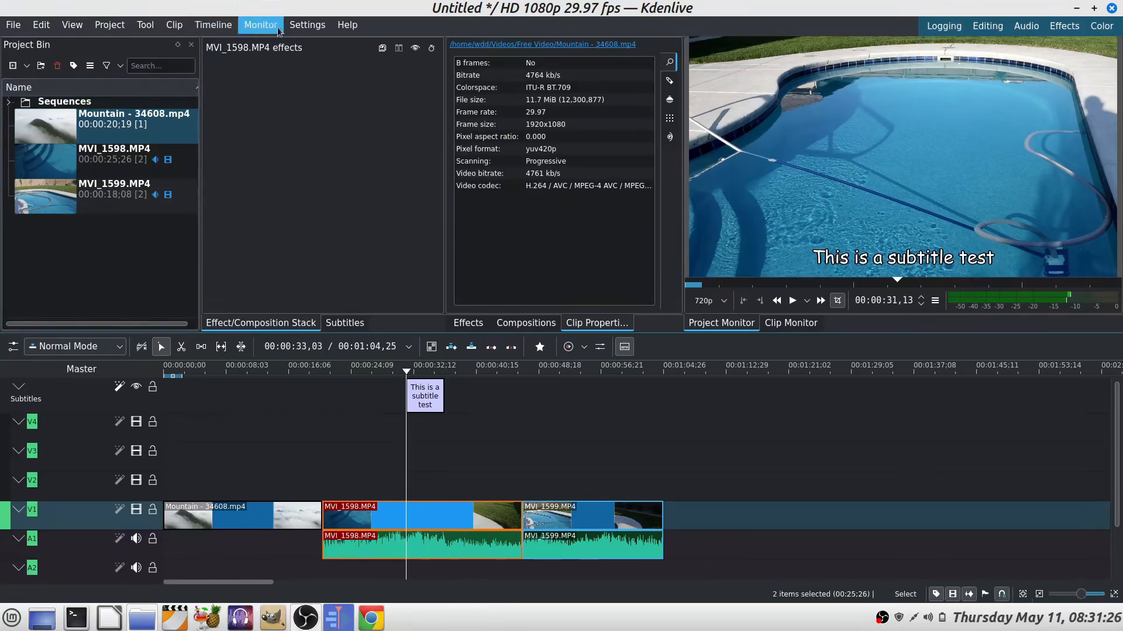
left_click(210, 28)
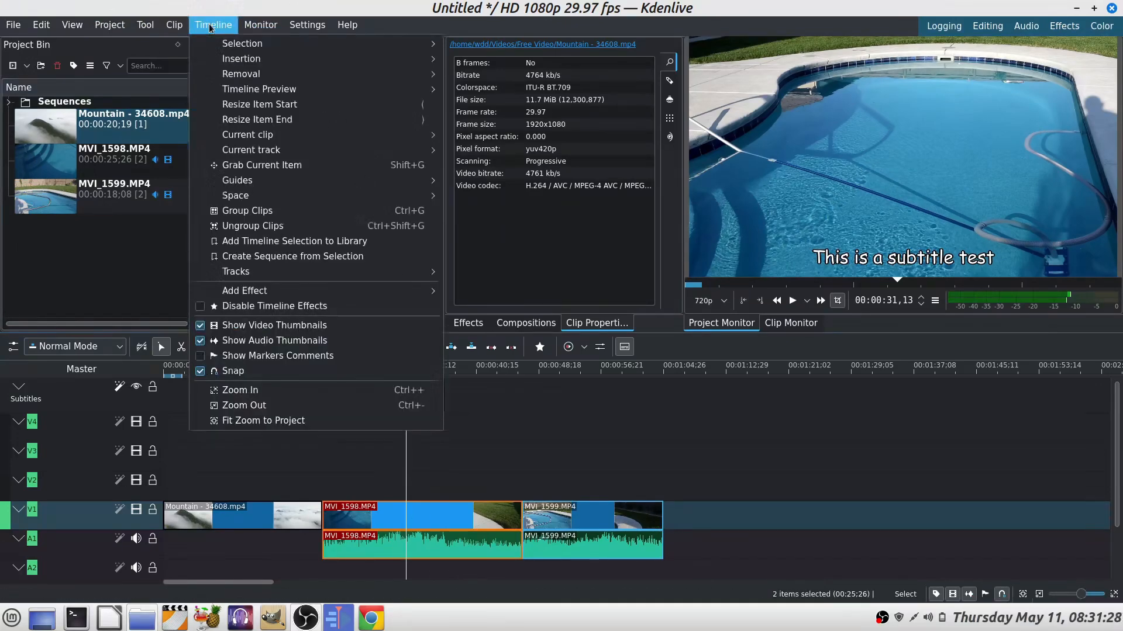
left_click(276, 228)
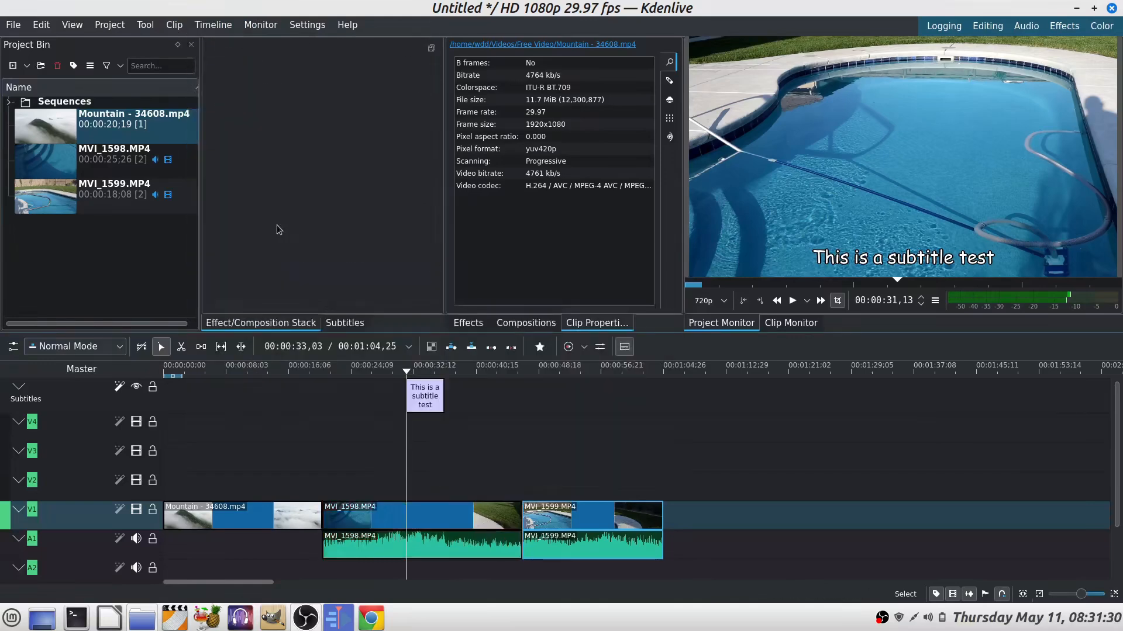
right_click(441, 553)
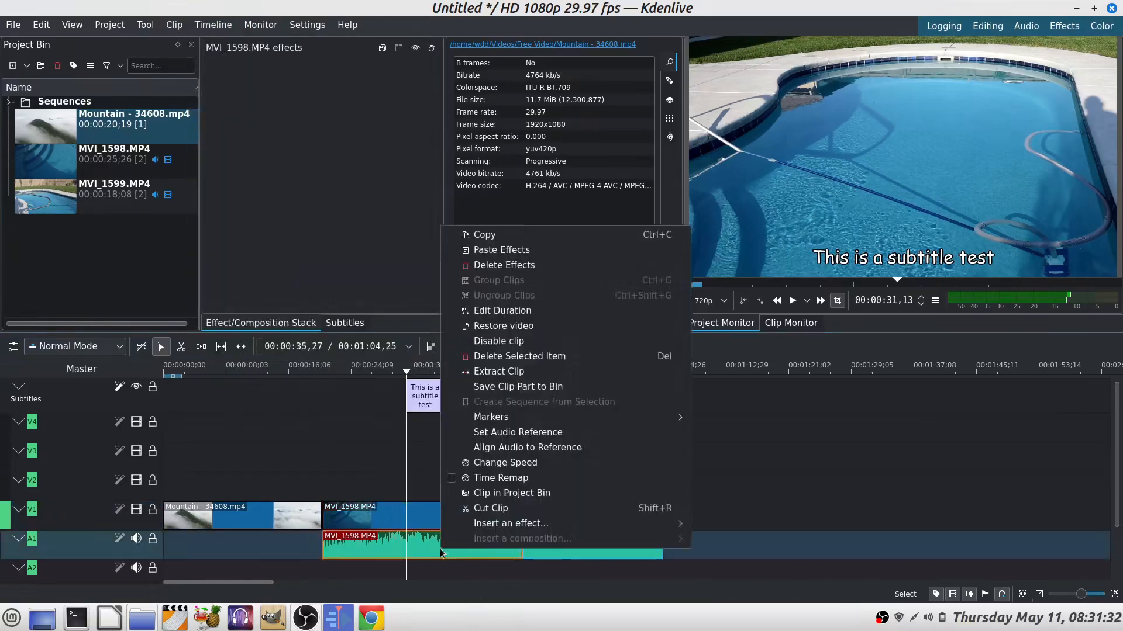
left_click(574, 357)
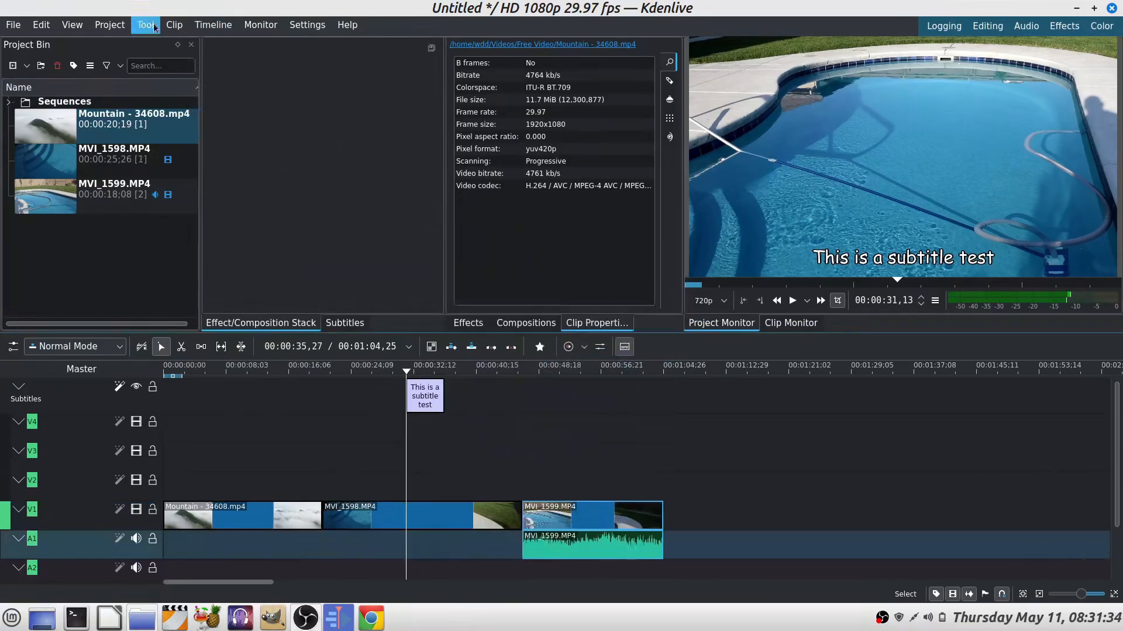
Step: Ungroup the MVI_1599 clip's video and audio on the timeline and delete its audio clip
left_click(591, 518)
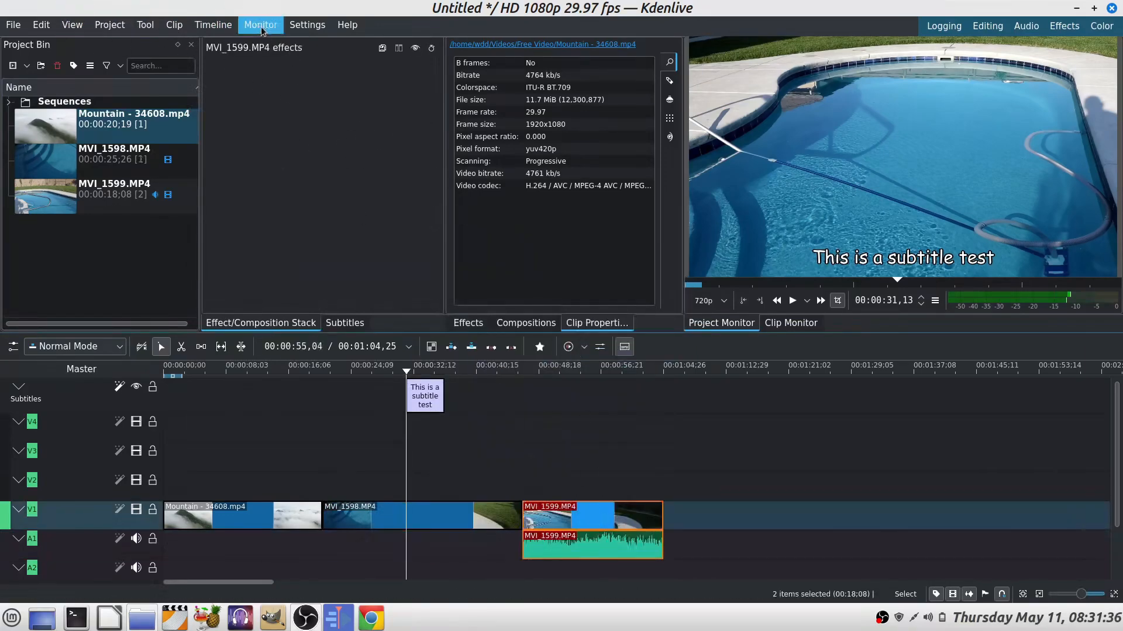
left_click(213, 25)
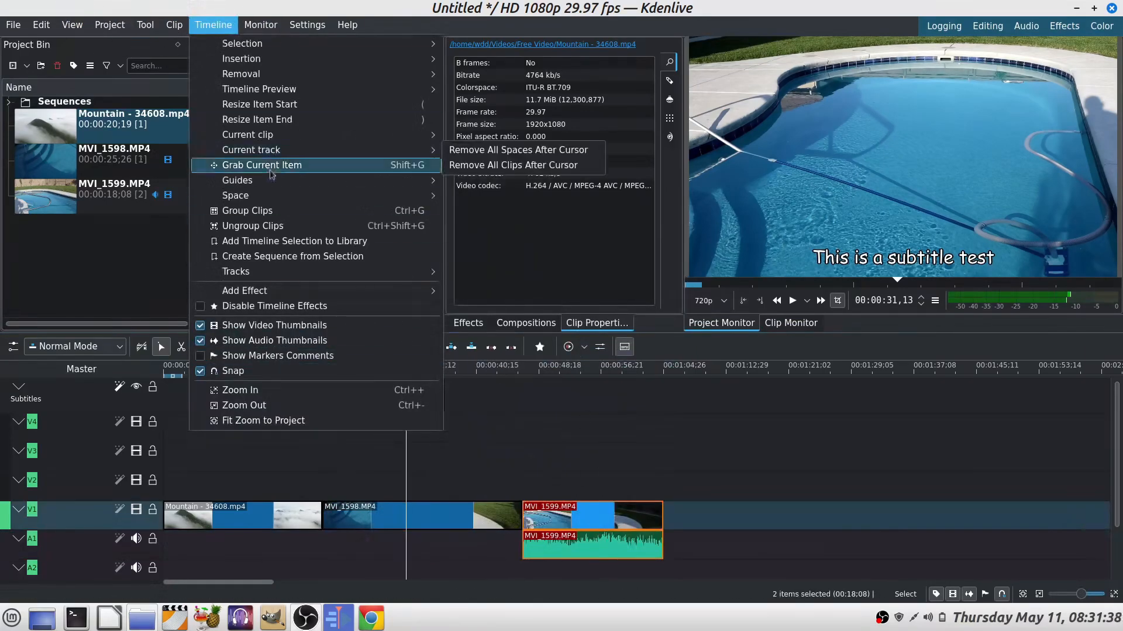
left_click(251, 226)
left_click(619, 547)
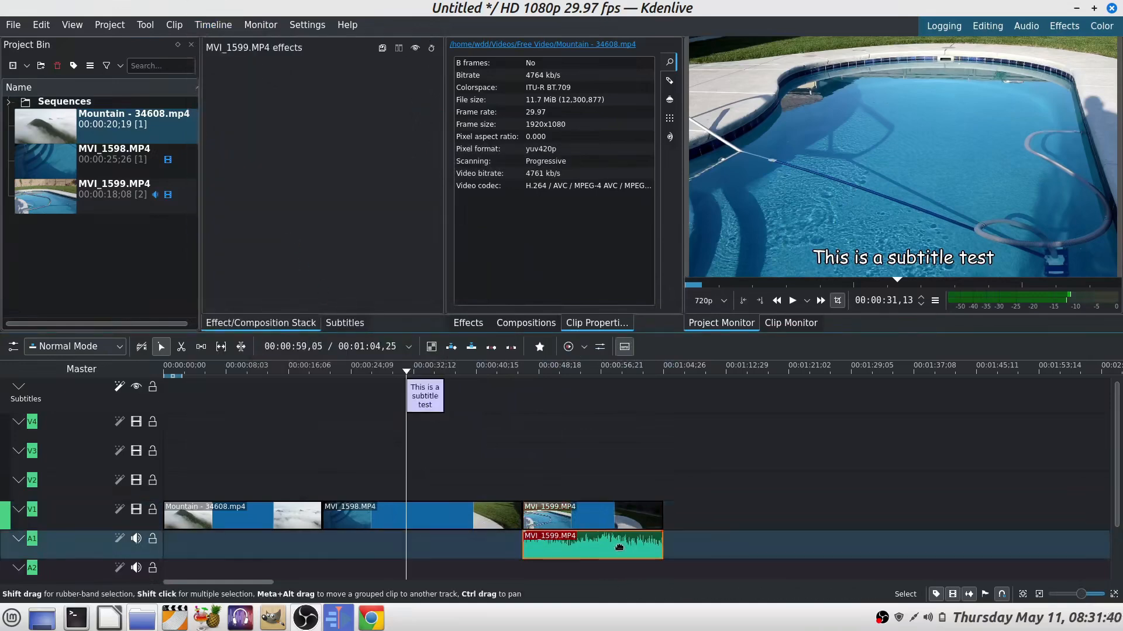
right_click(619, 547)
left_click(738, 354)
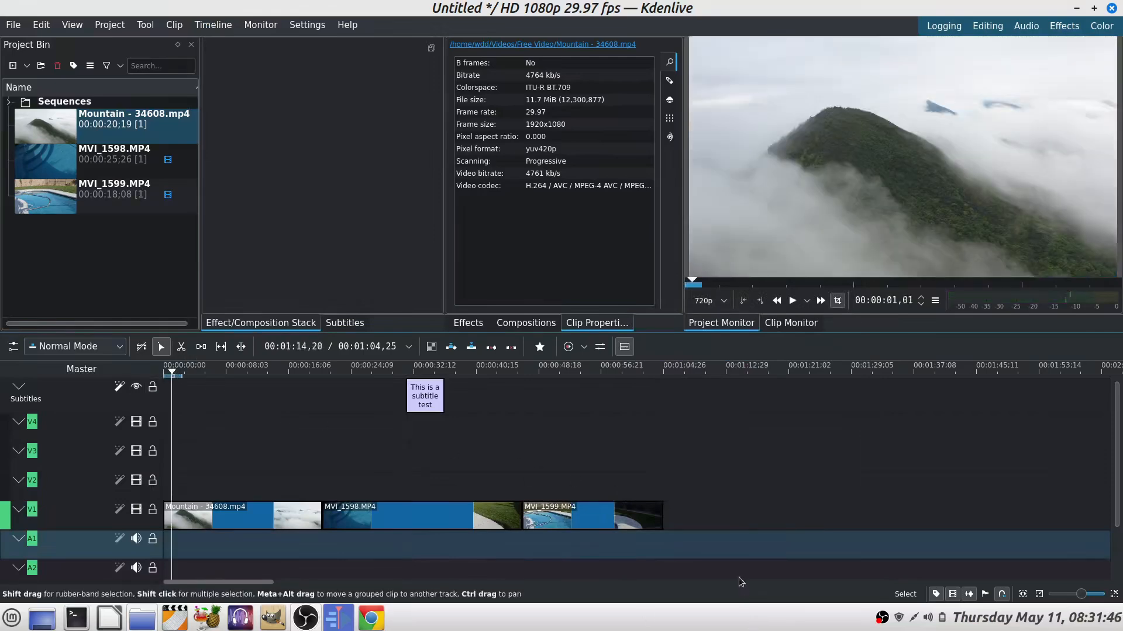
Step: Play back the timeline to preview the edit without the audio, then pause
key("space")
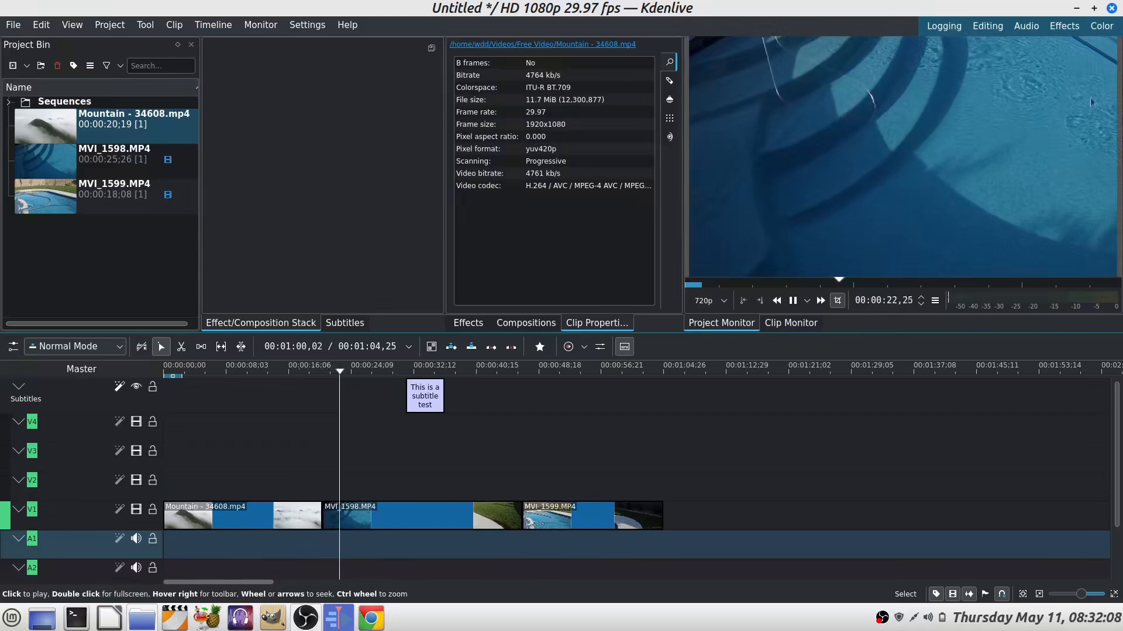
mouse_move(1115, 70)
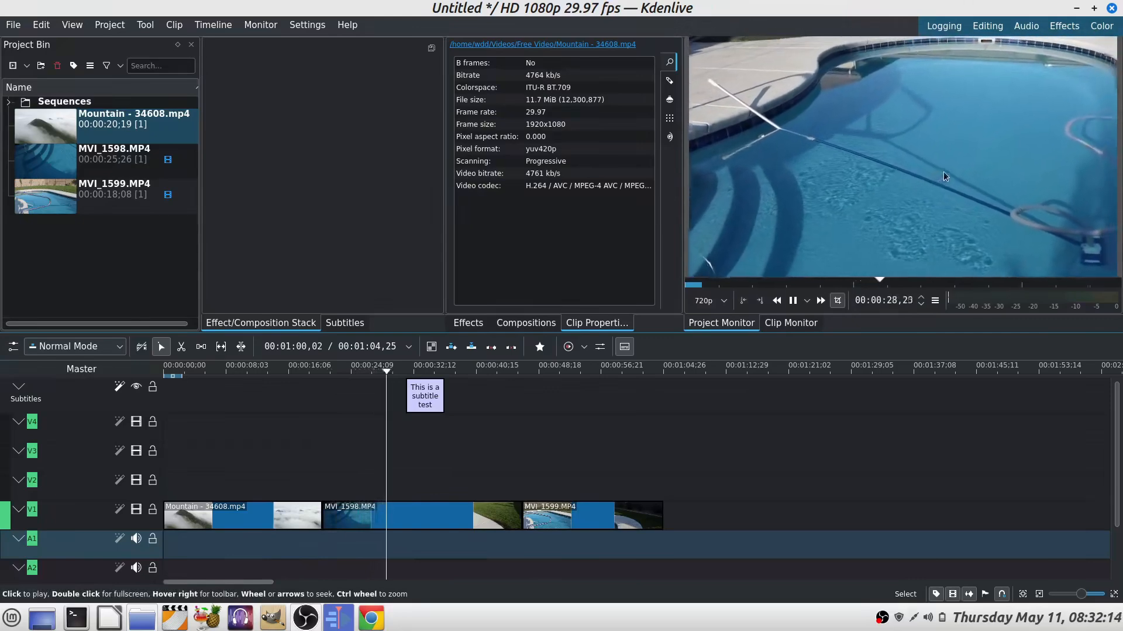
mouse_move(1056, 155)
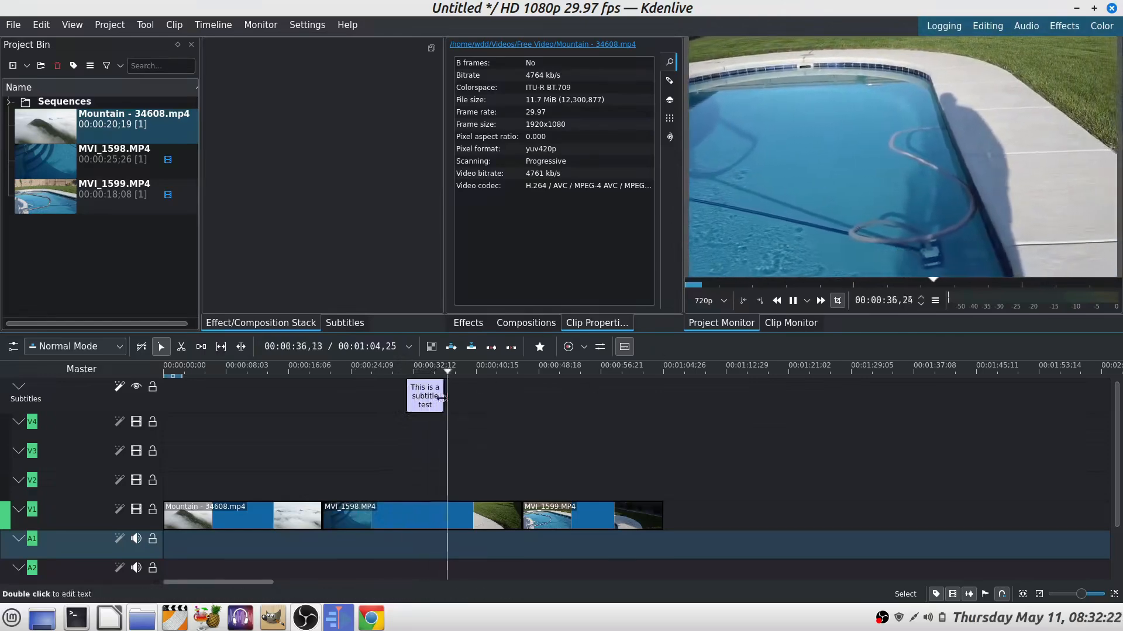
key("space")
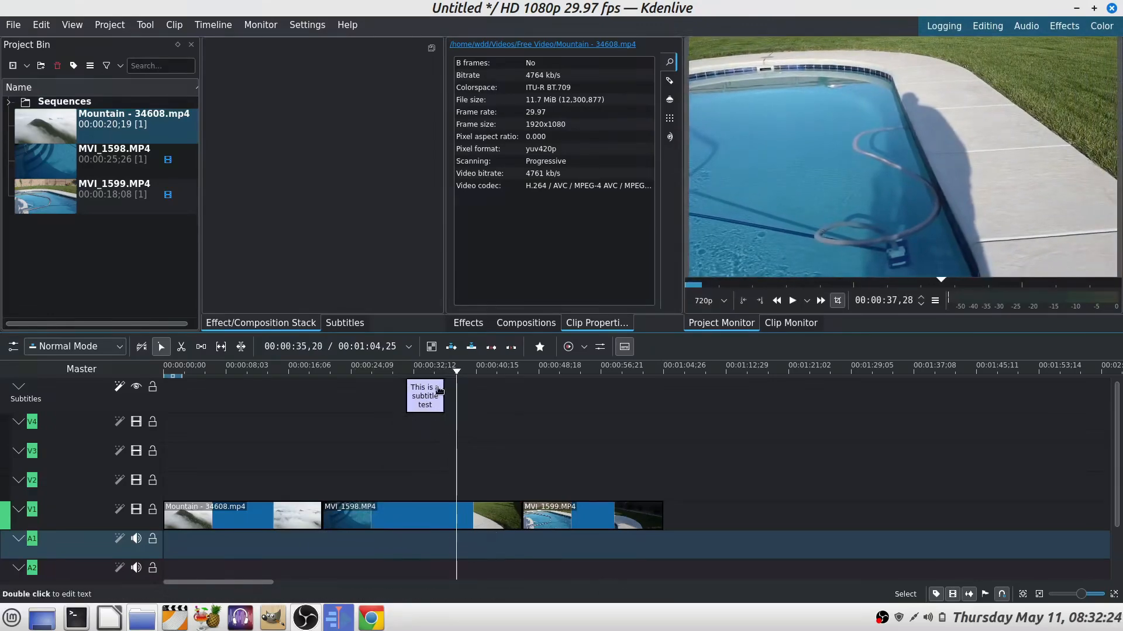
Step: Lengthen the subtitle and move it so it runs from about 00:00:14 to 00:00:33
left_click_drag(444, 394, 304, 380)
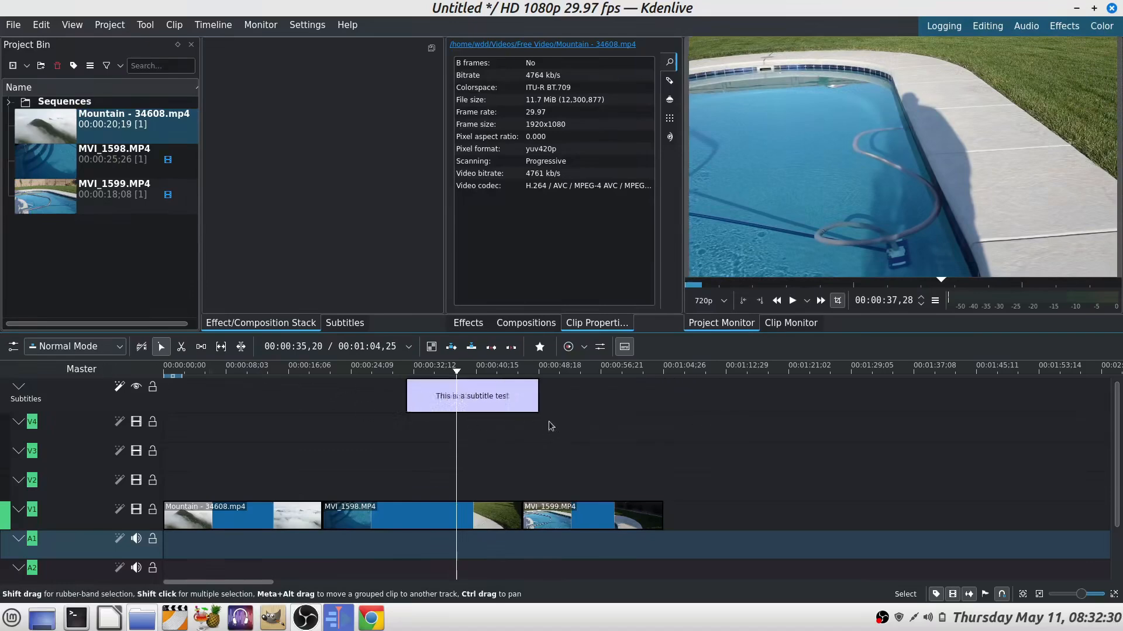
left_click(480, 396)
left_click_drag(480, 396, 351, 421)
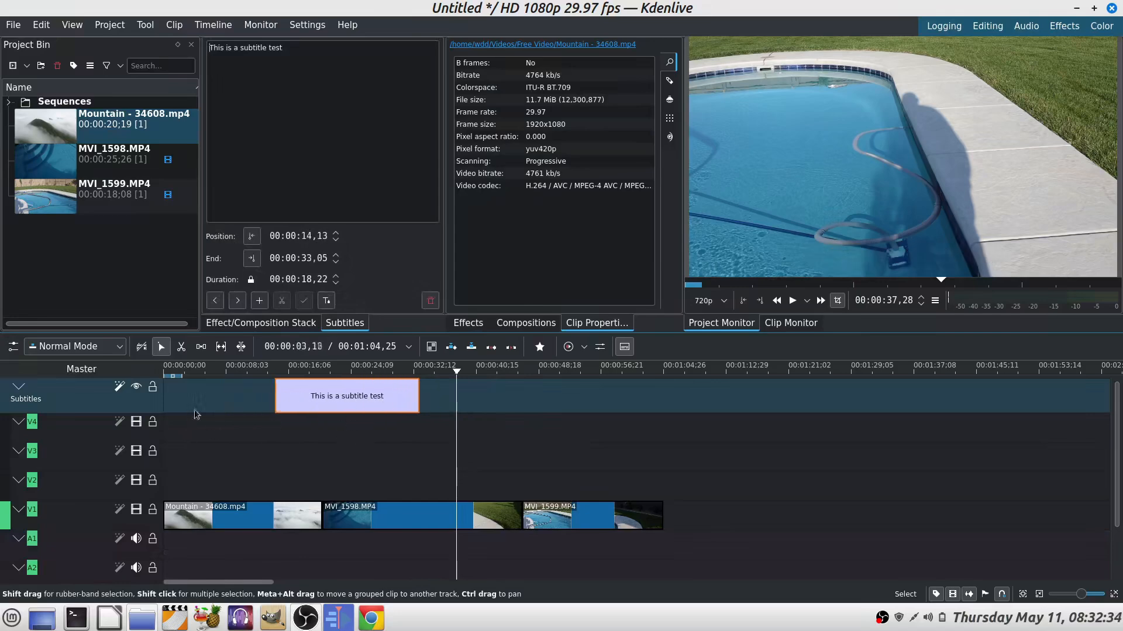
Step: Play the timeline from near the start to preview the repositioned subtitle, then pause
left_click(236, 371)
key("space")
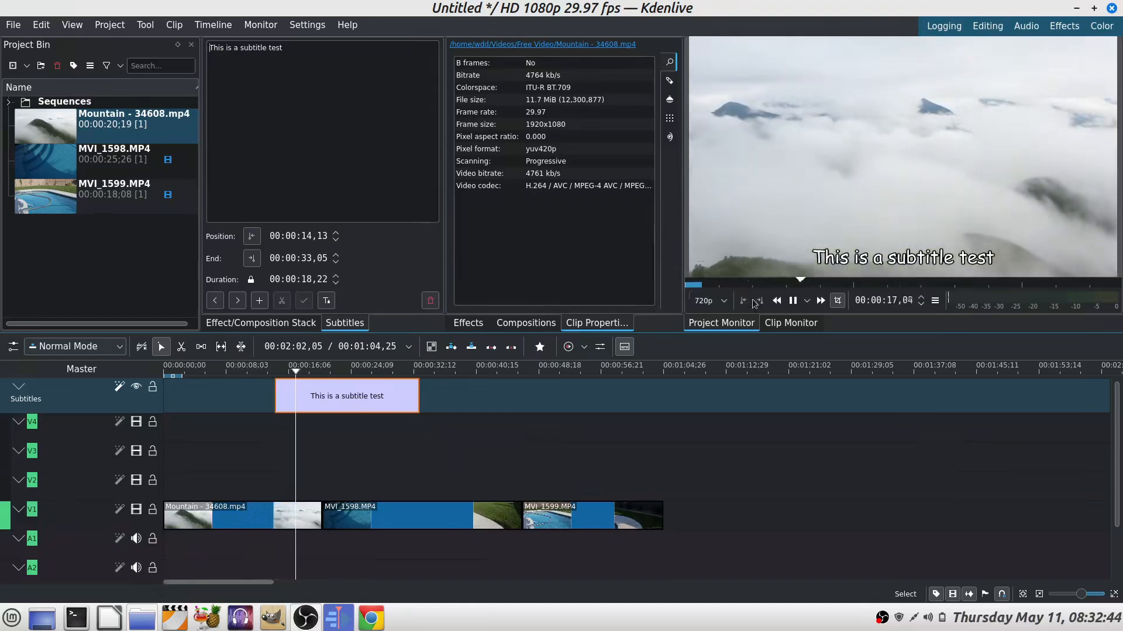
mouse_move(1109, 208)
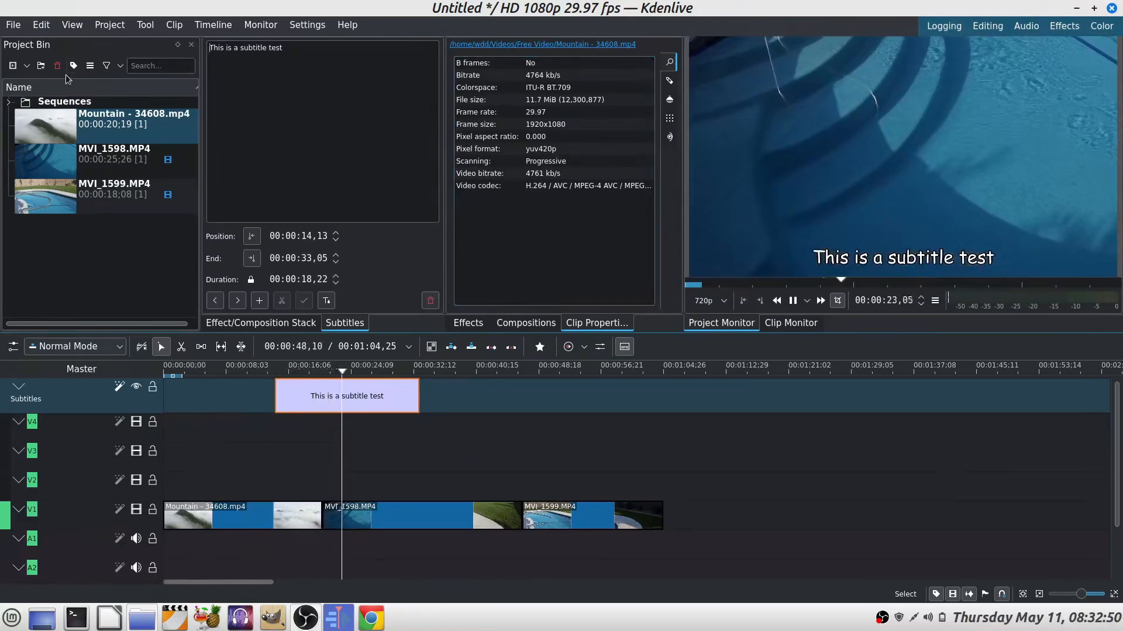
key("space")
Step: Render the full project to untitled.mp4 with the H265 preset and close the rendering dialog
left_click(110, 26)
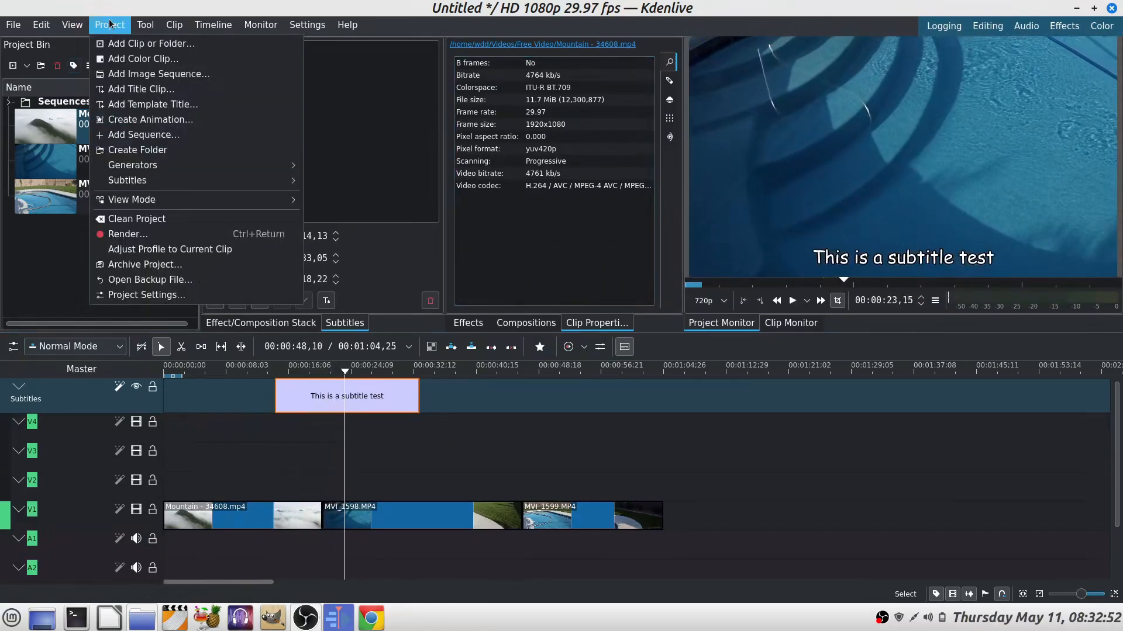
left_click(128, 234)
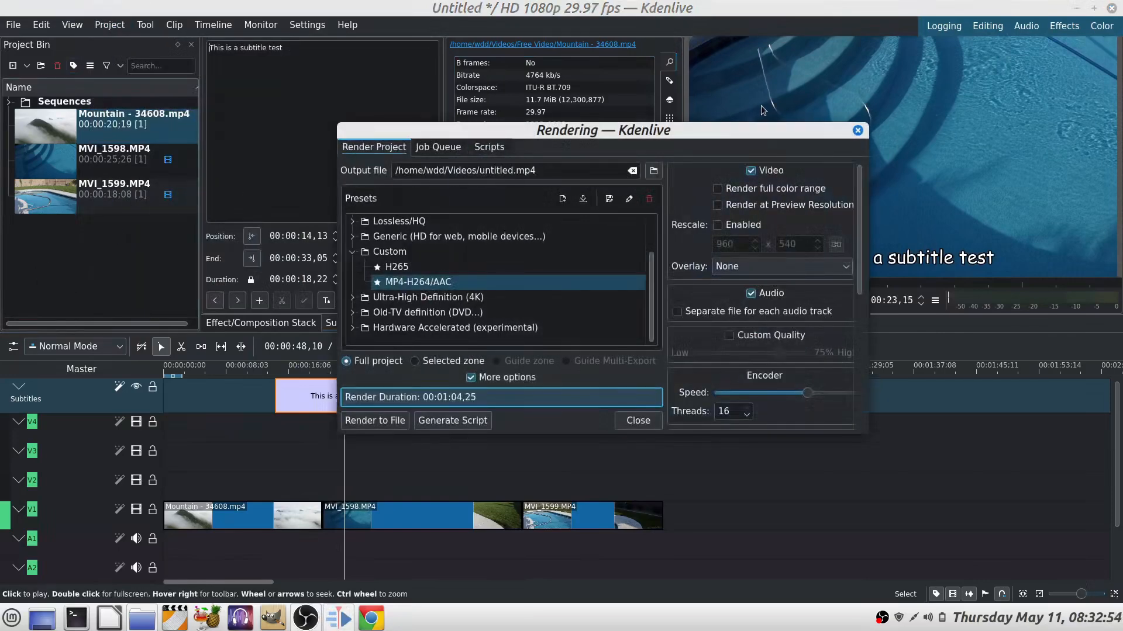
scroll(862, 310, "down", 3)
scroll(861, 310, "down", 3)
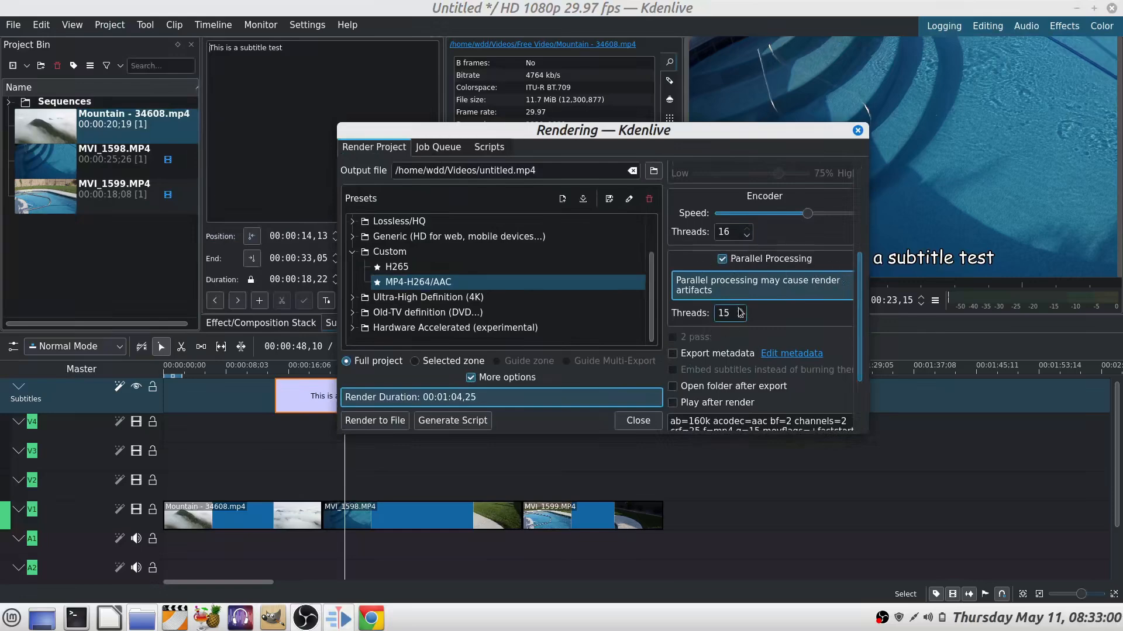
left_click(397, 268)
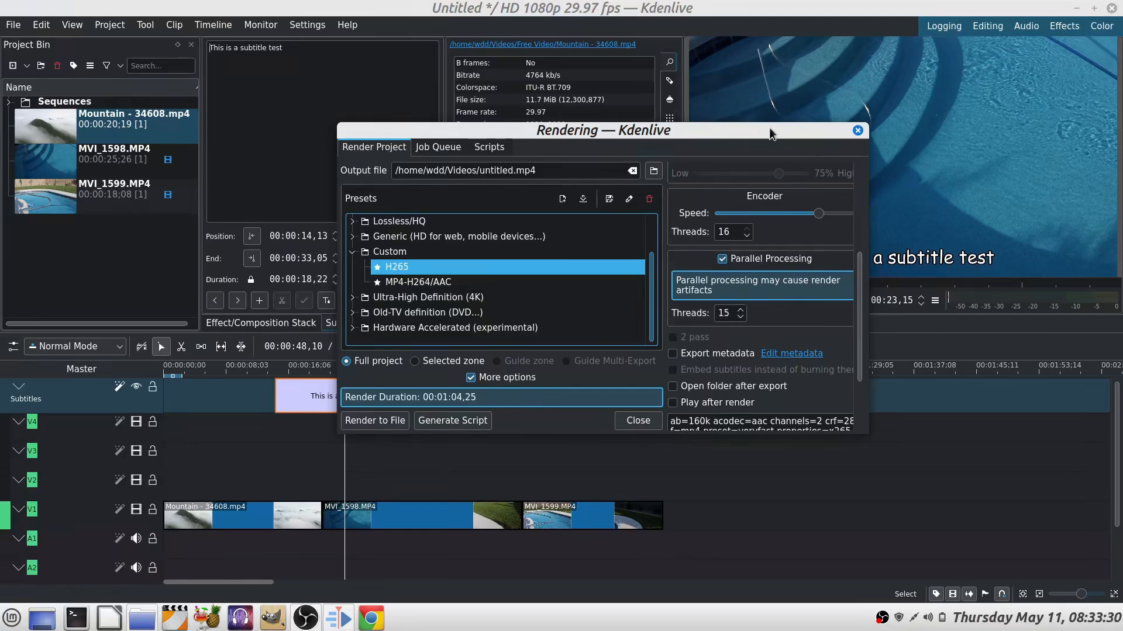
left_click(374, 421)
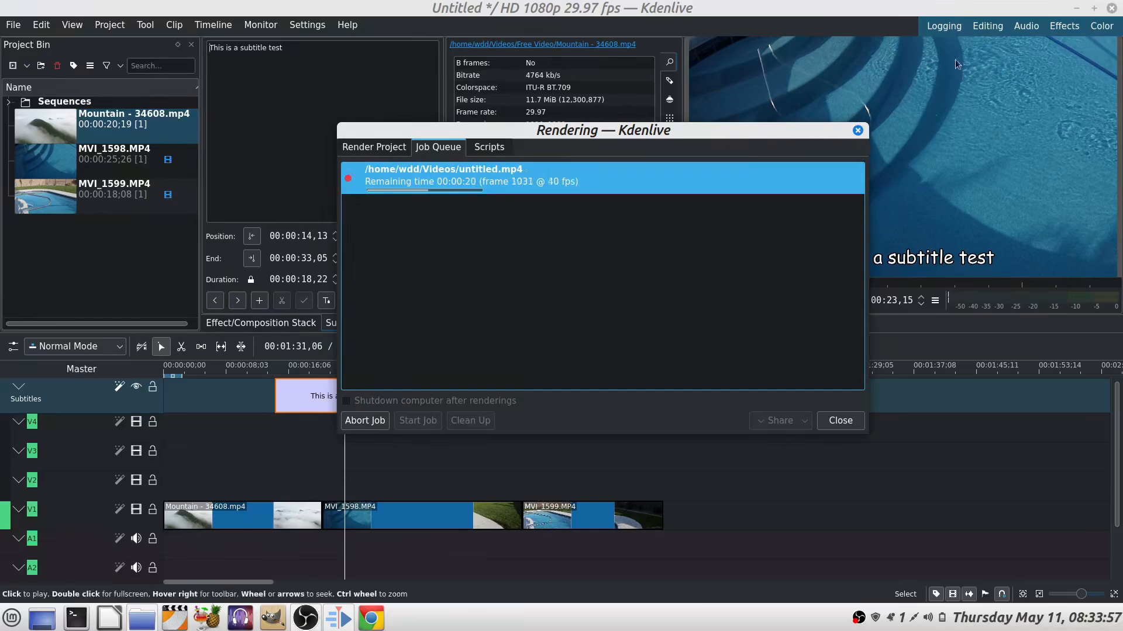
left_click(890, 25)
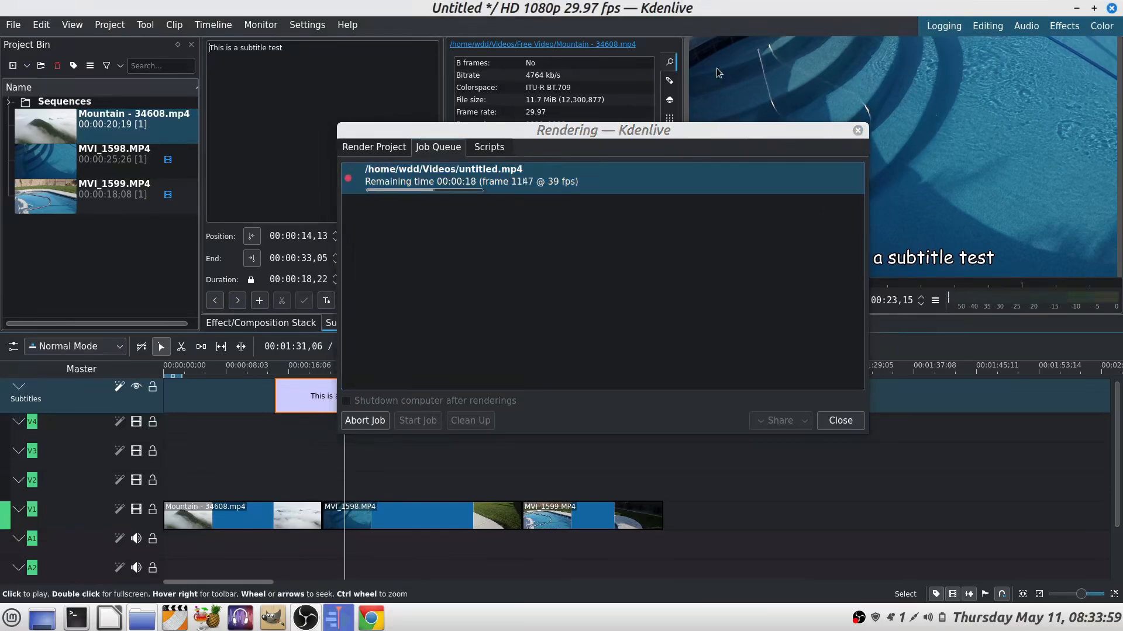
left_click(840, 422)
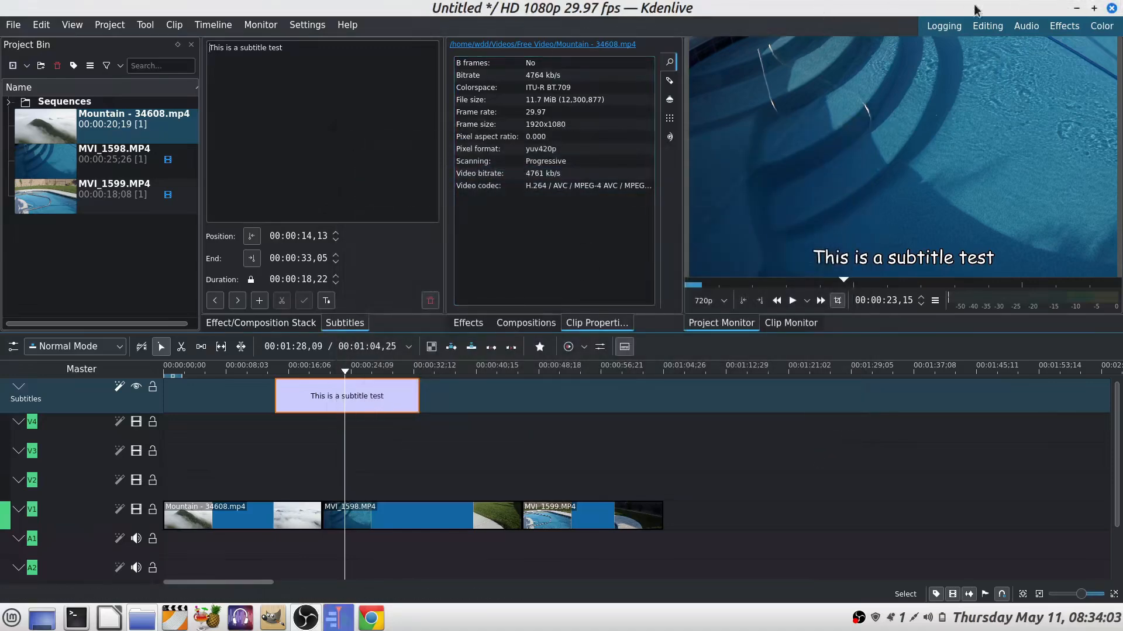
Step: Switch the project monitor to full screen and back
double_click(901, 173)
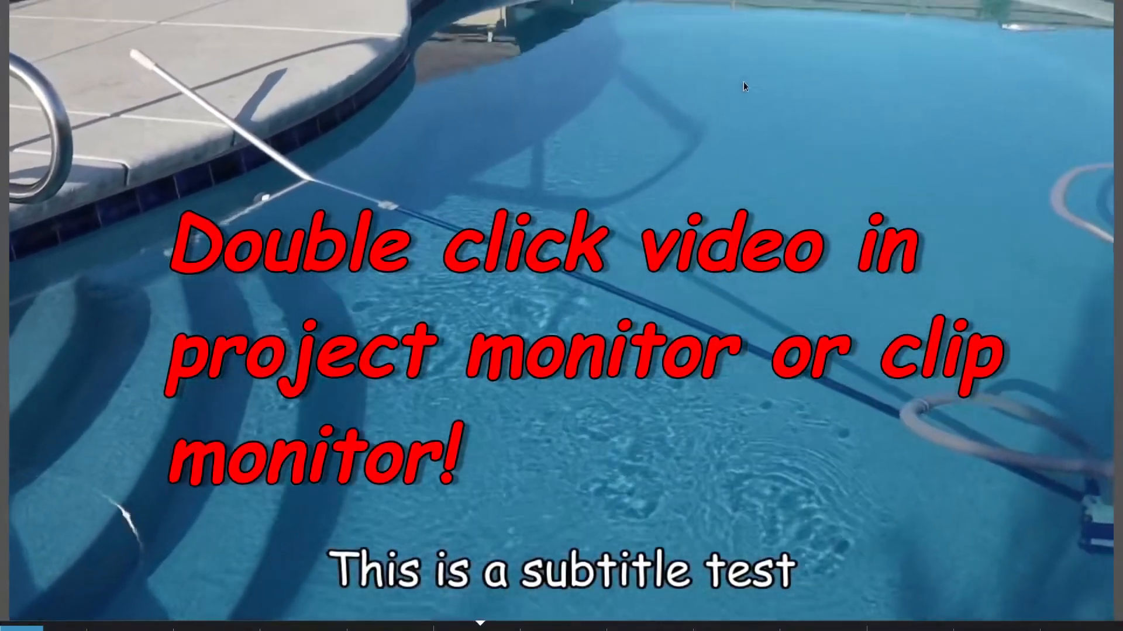
double_click(744, 81)
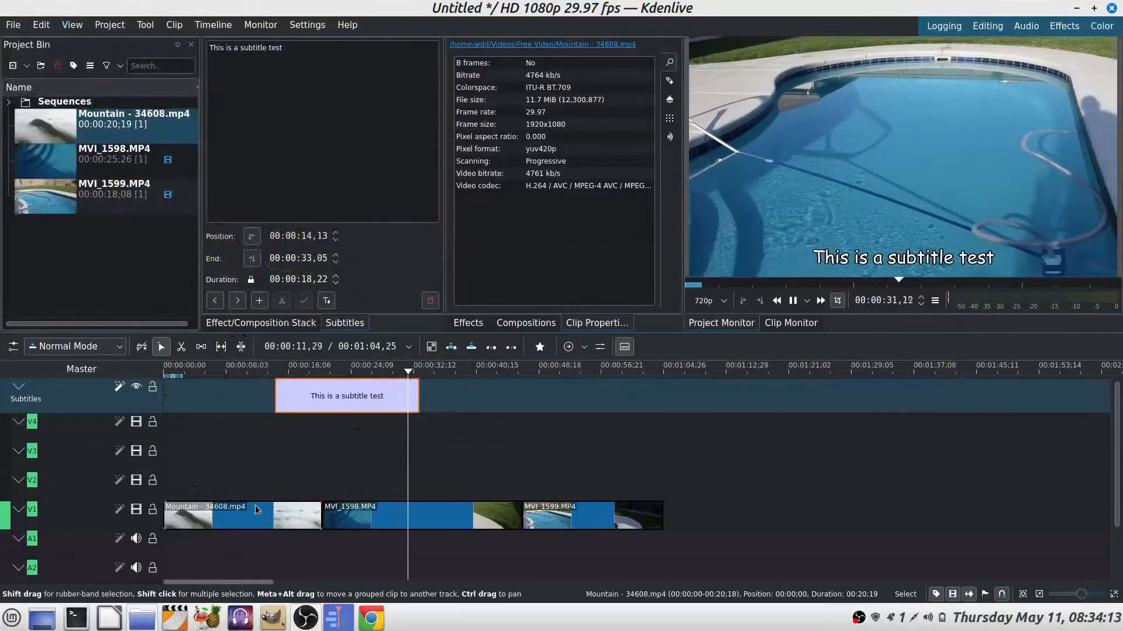
Step: Select the Mountain clip and play the timeline in a full-screen project monitor, then exit full screen and pause
double_click(239, 516)
left_click(594, 309)
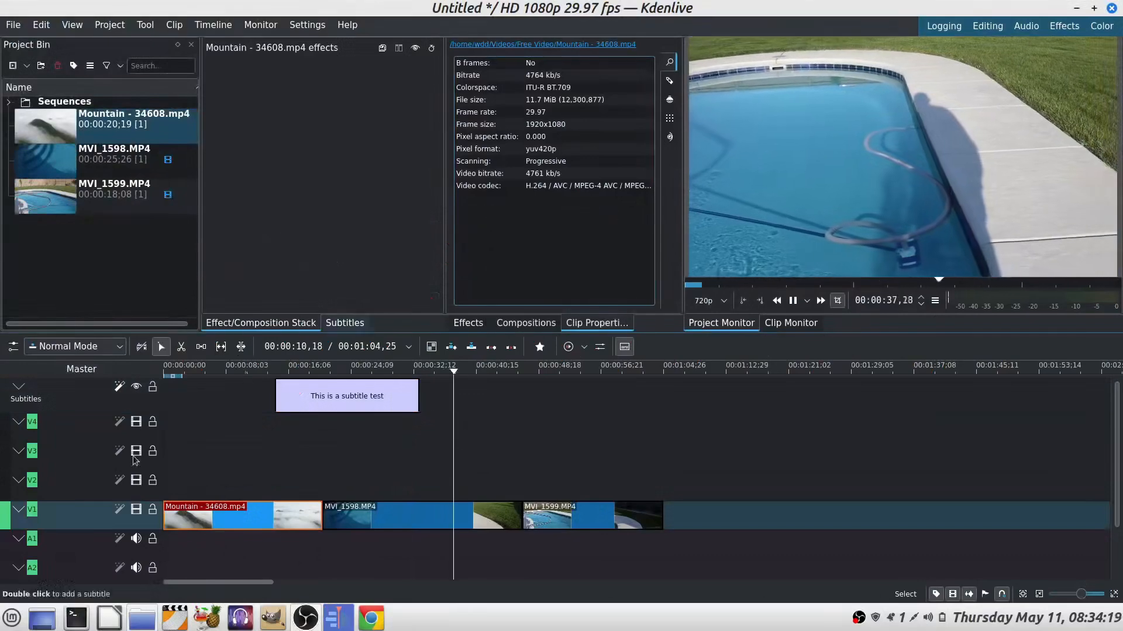
left_click(210, 373)
key("space")
double_click(869, 165)
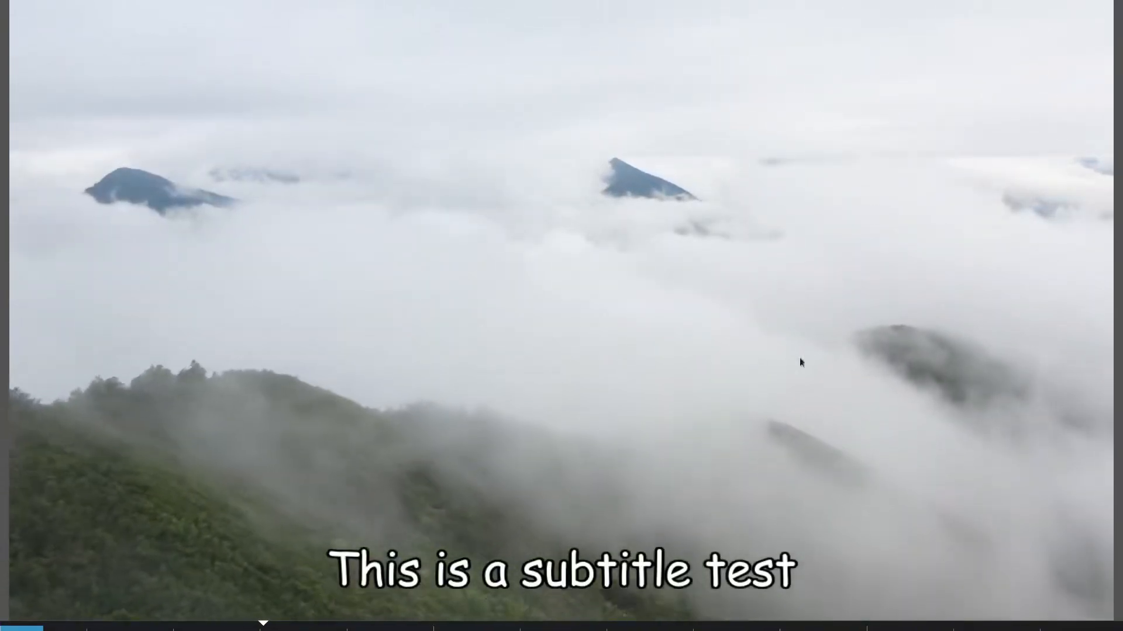
key("Escape")
key("space")
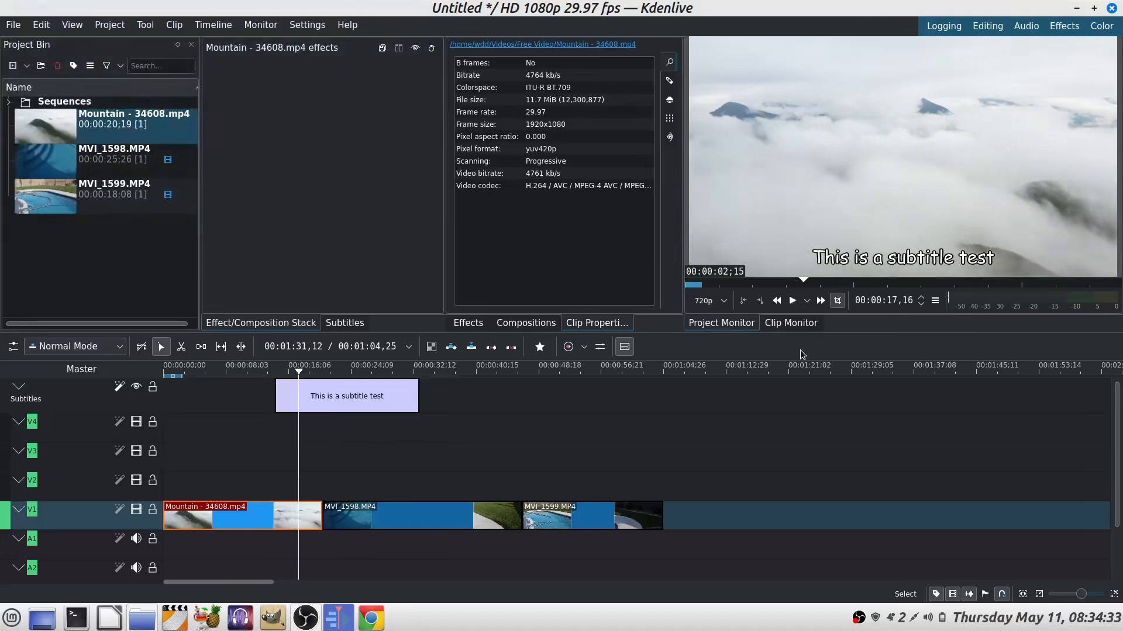
Step: Switch to the Editing workspace, open MVI_1598.MP4 in the clip monitor and move the playhead to about 00:00:44
left_click(988, 26)
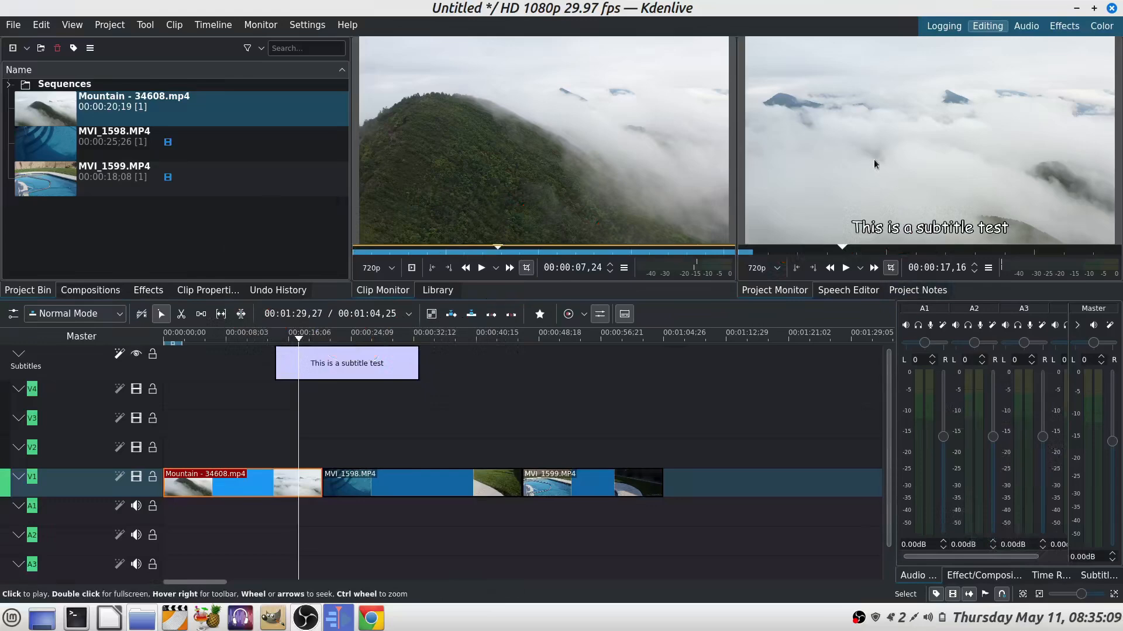
left_click(91, 153)
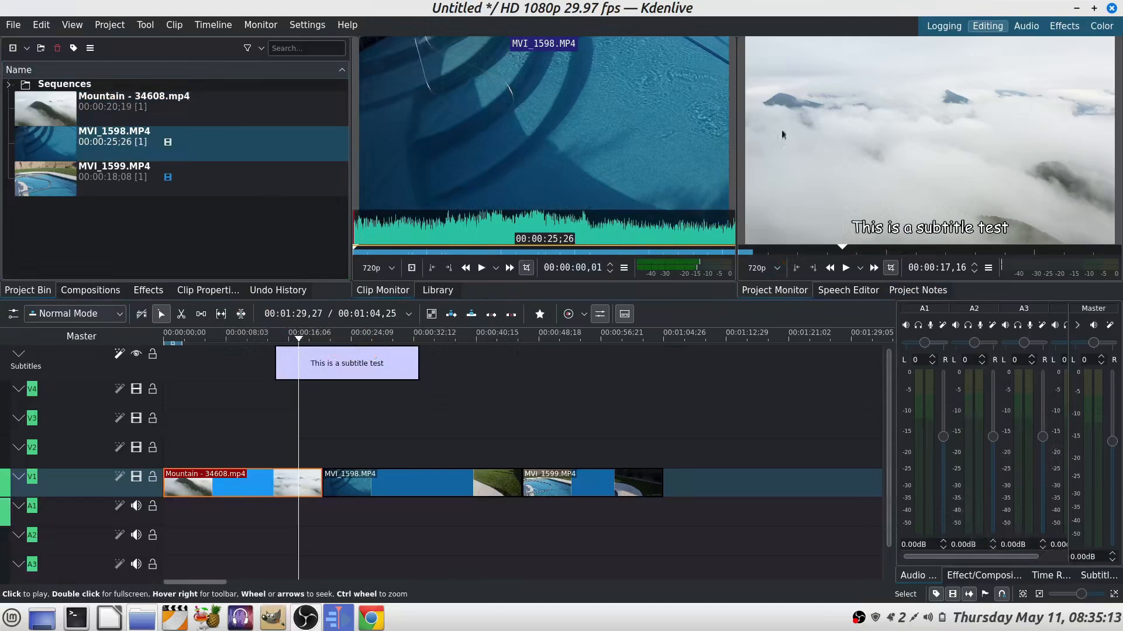
left_click(508, 337)
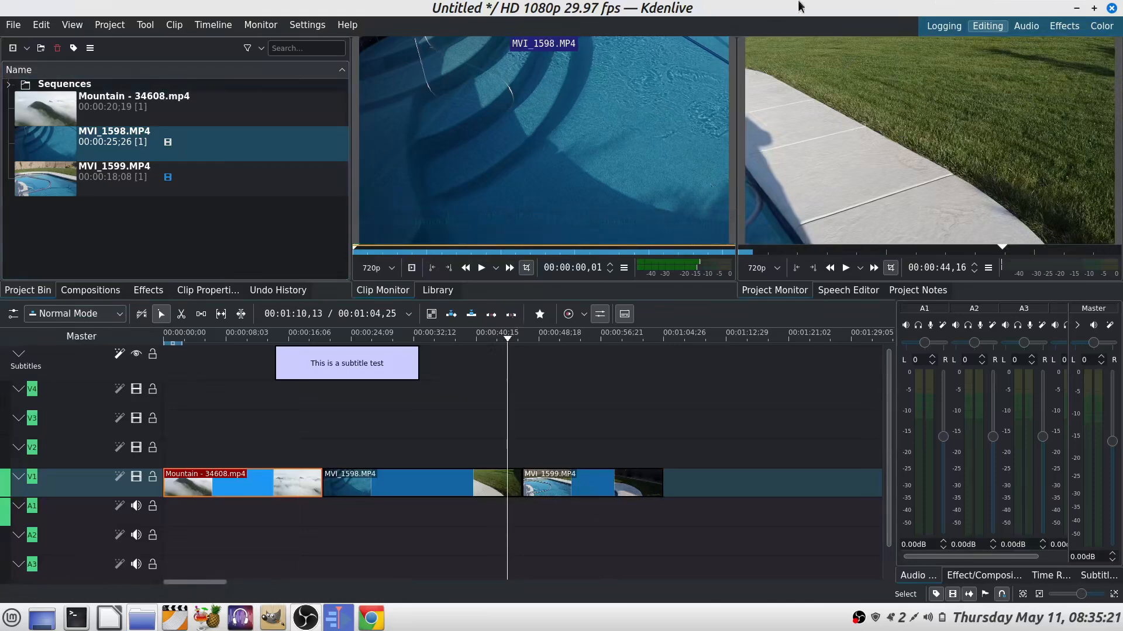
Step: Switch to the Audio and then the Effects workspace, and close the Audio Mixer panel
left_click(1028, 27)
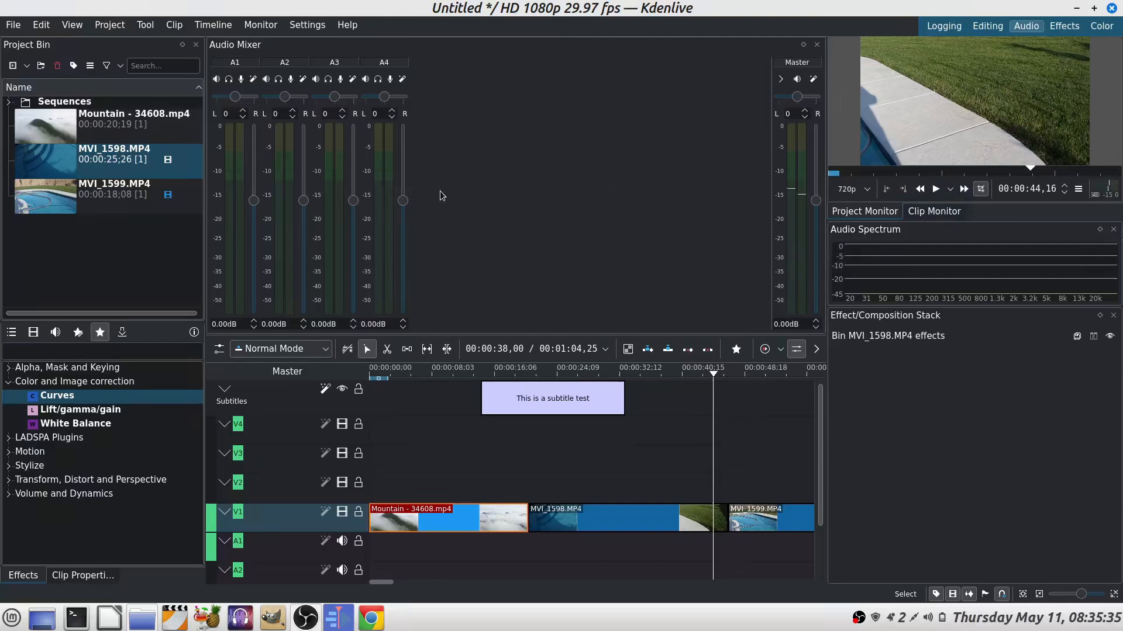
left_click(1063, 27)
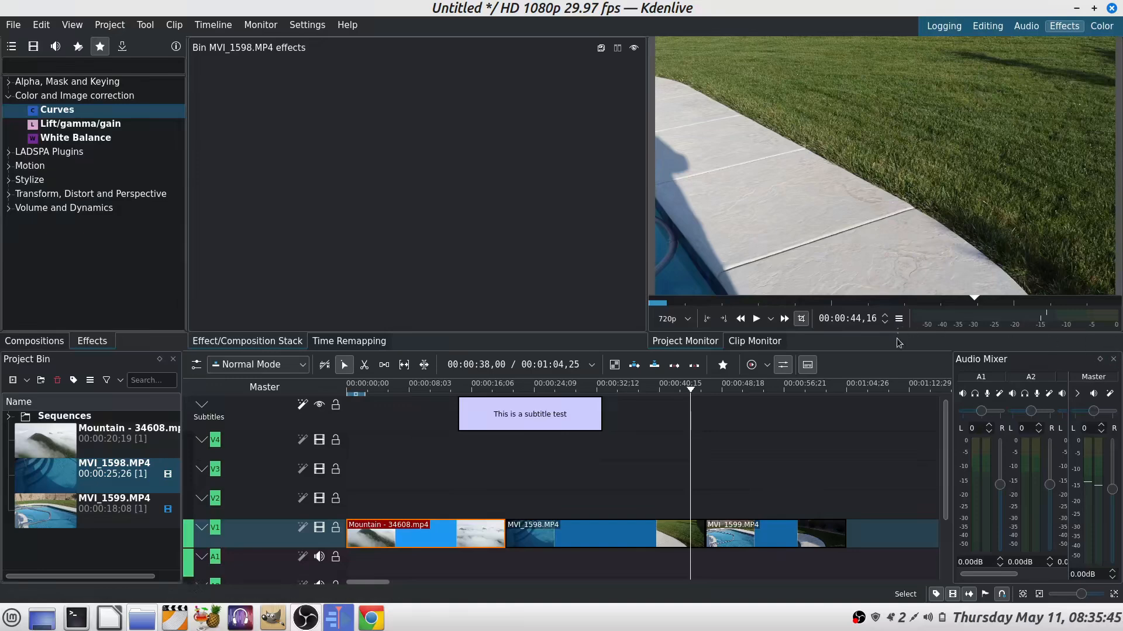
left_click(1113, 359)
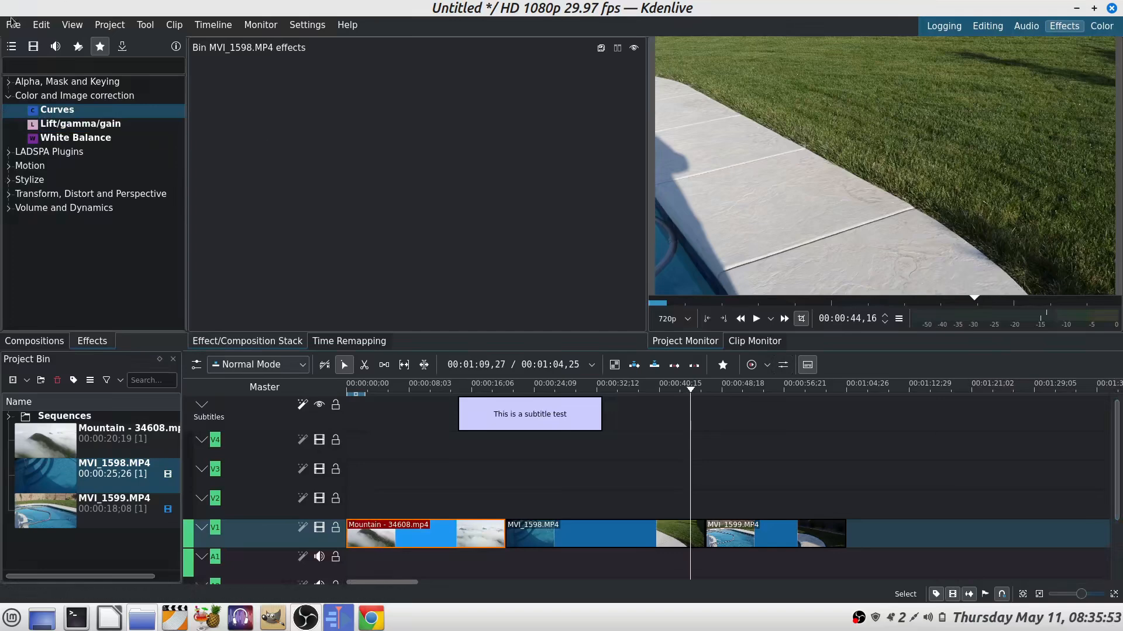
Step: Load the saved layout 'latest 22_12', then switch to the Logging workspace
left_click(71, 26)
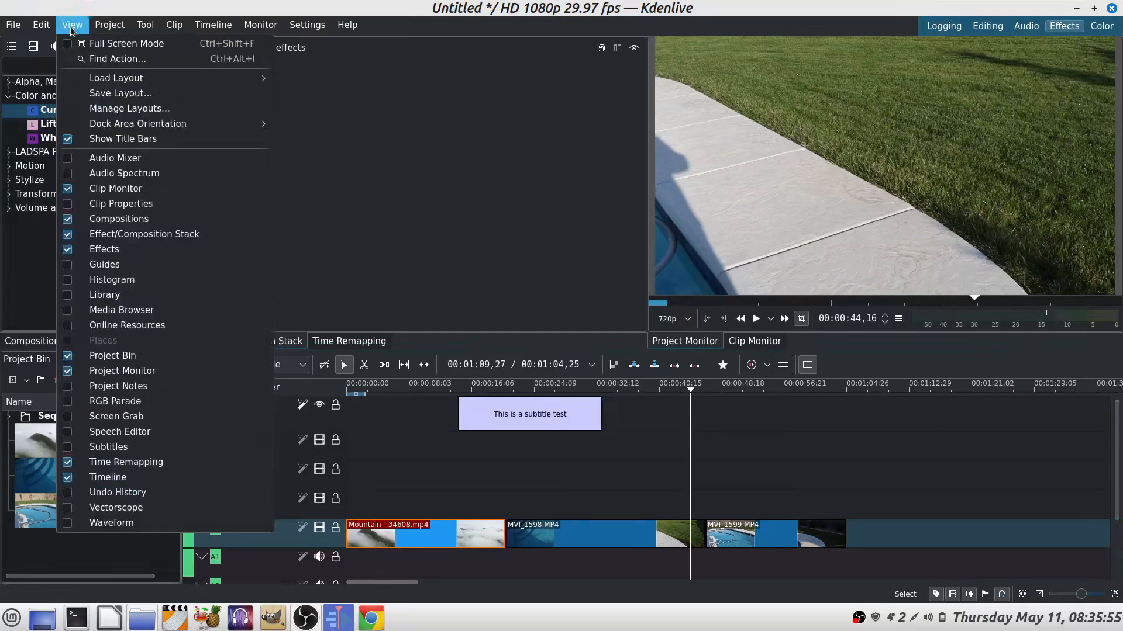
mouse_move(116, 85)
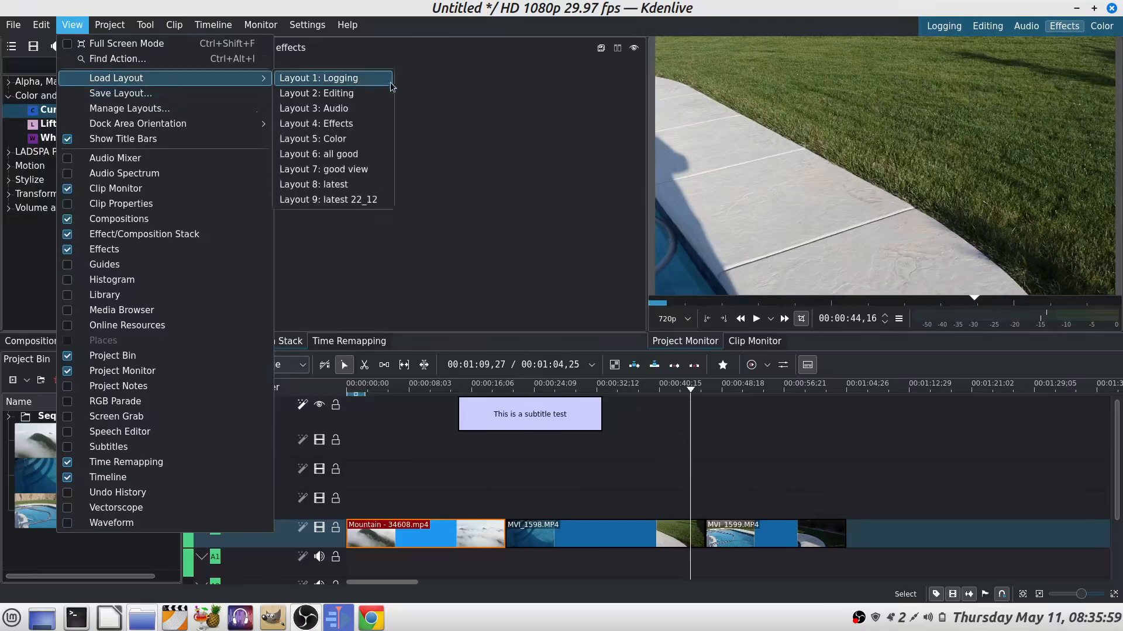
left_click(356, 201)
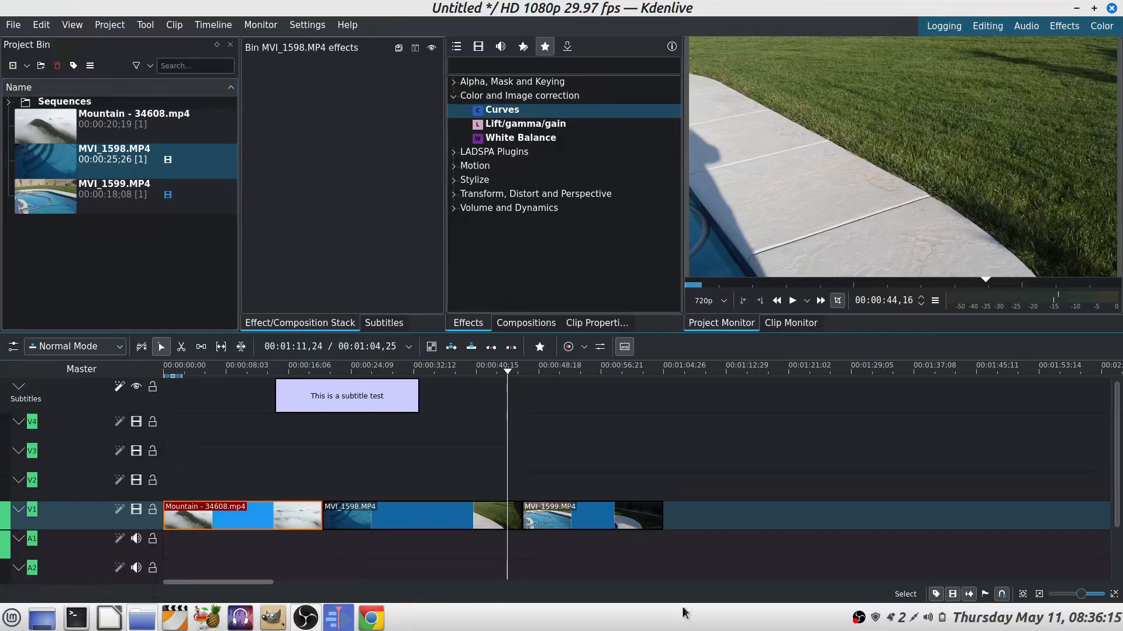
left_click(943, 27)
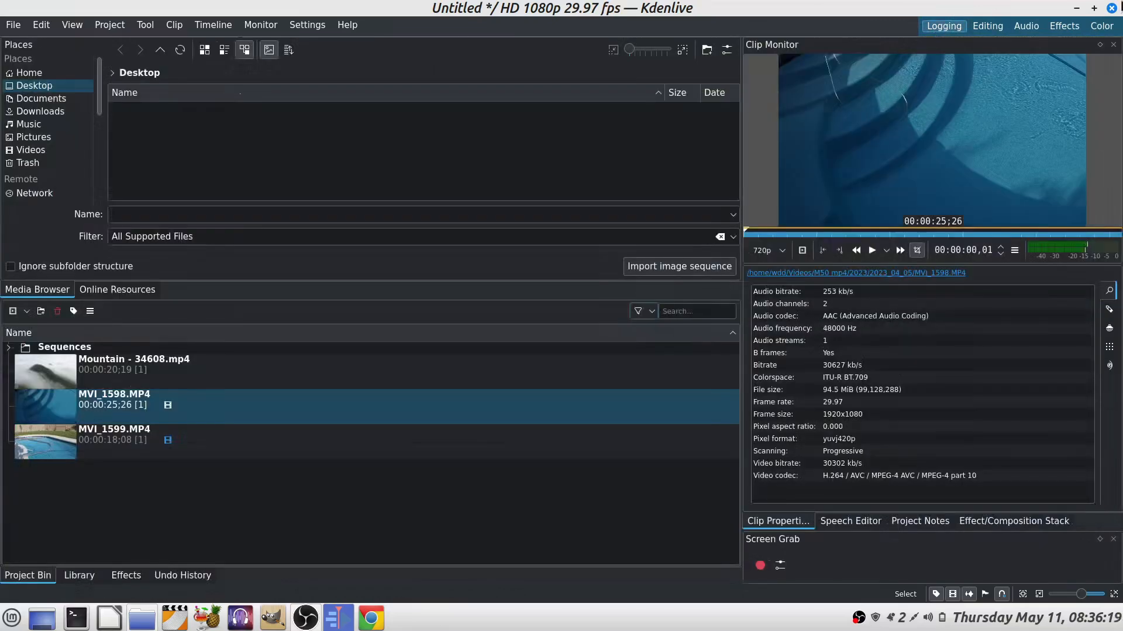
Step: Quit Kdenlive without saving changes to the project
left_click(1110, 9)
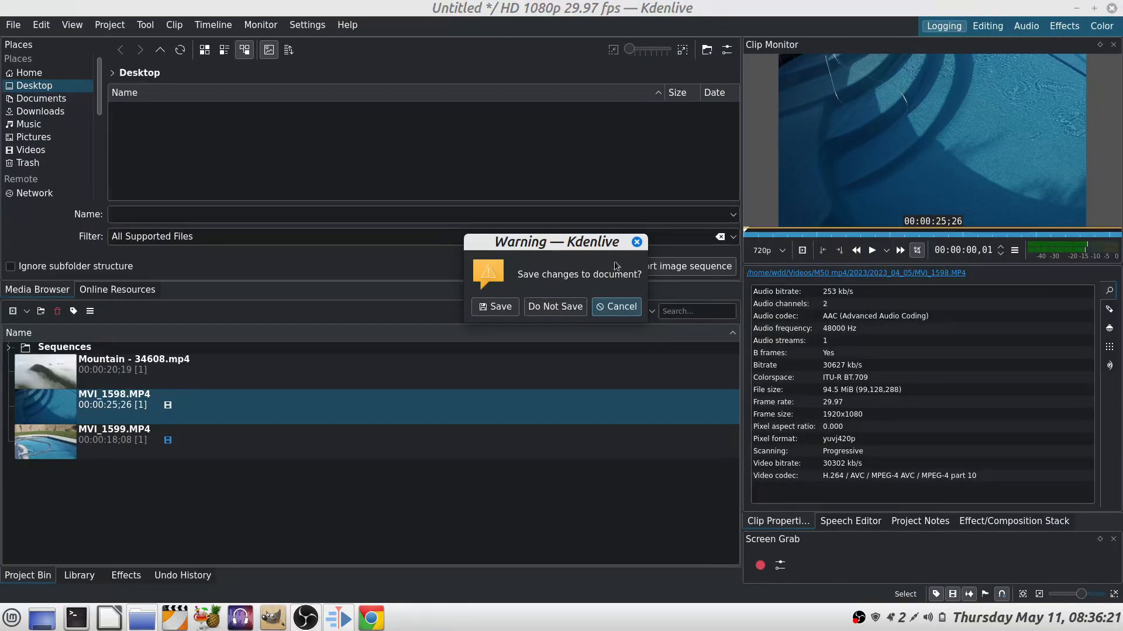
left_click(552, 307)
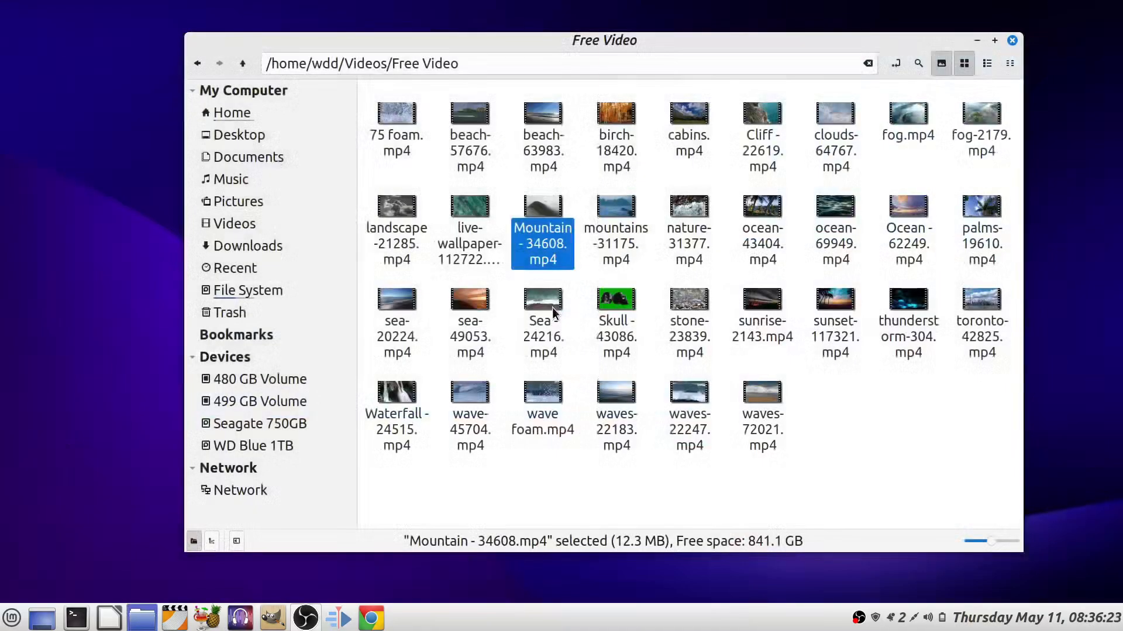
Step: Reopen Kdenlive and load the saved layout 'latest 22_12'
left_click(336, 620)
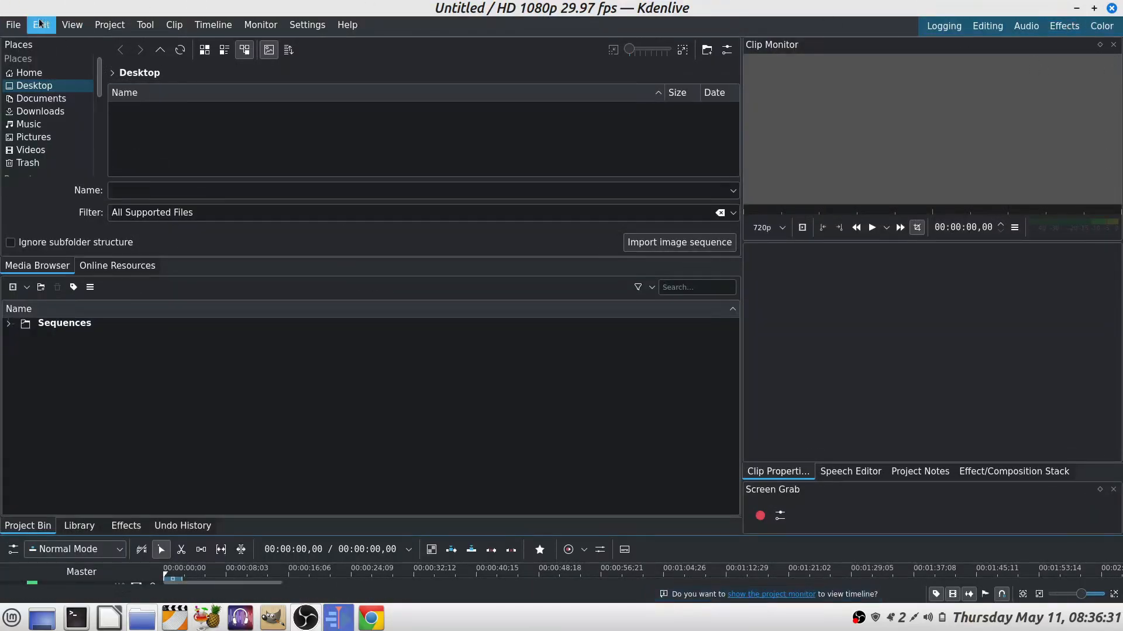
left_click(50, 28)
mouse_move(70, 32)
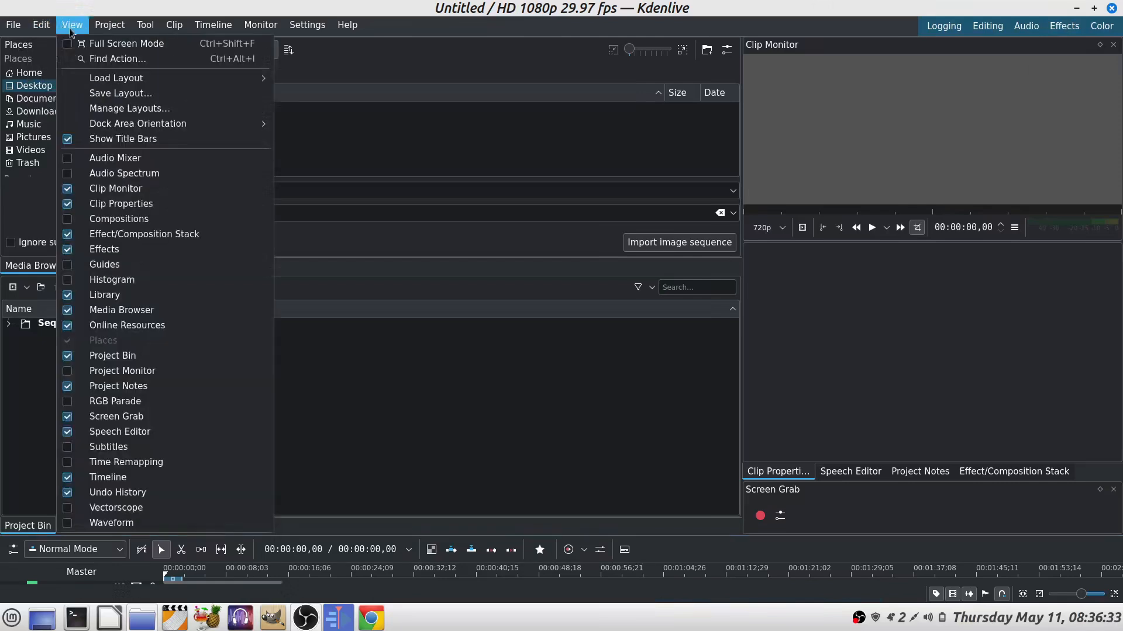
mouse_move(134, 130)
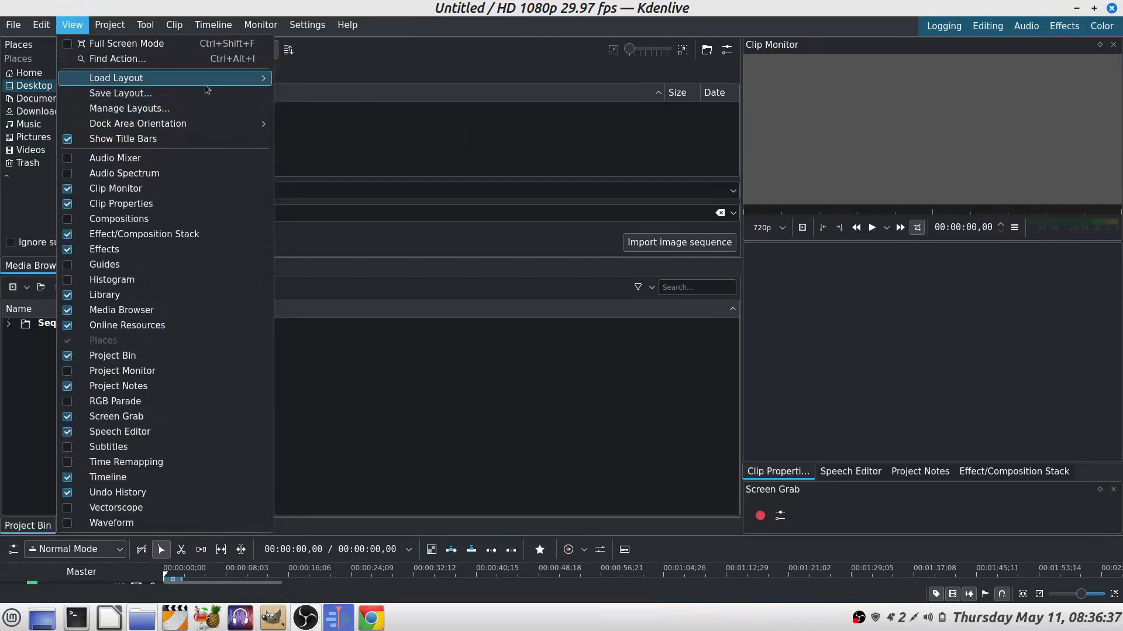
mouse_move(204, 79)
left_click(327, 199)
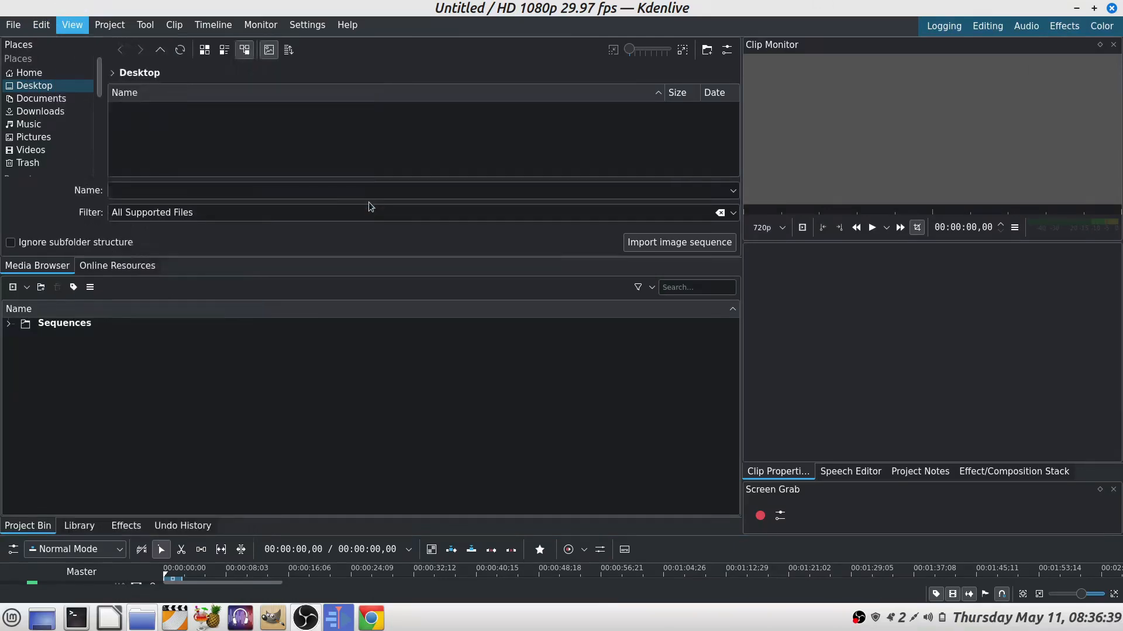